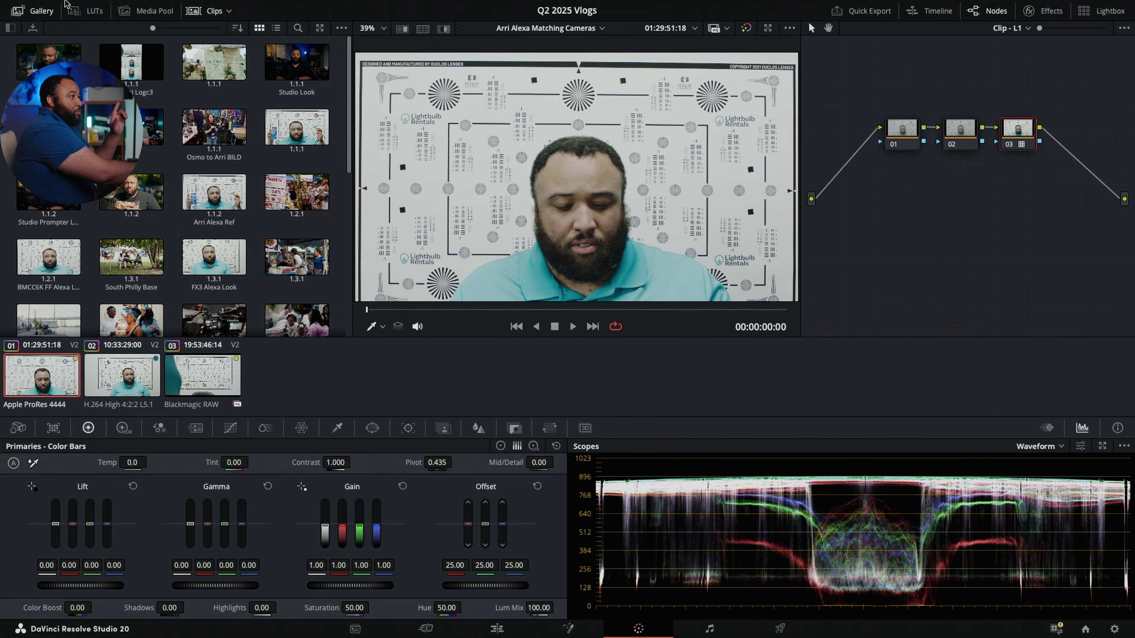
Step: Review the Color Management section of the project settings, leaving the settings unsaved
click(62, 7)
mouse_move(110, 7)
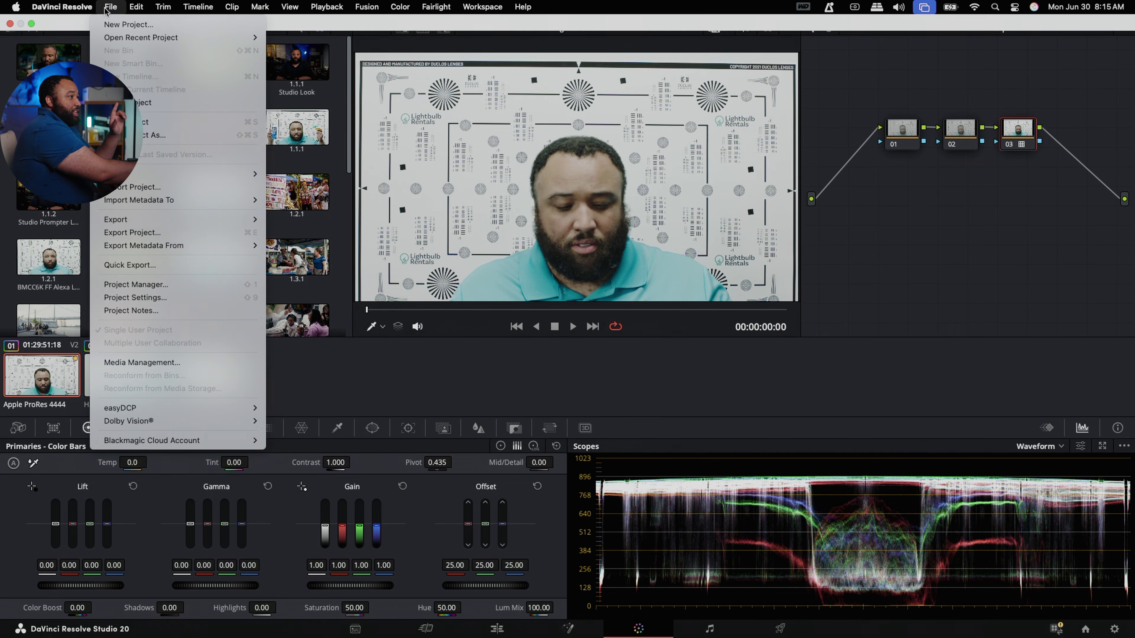
click(143, 295)
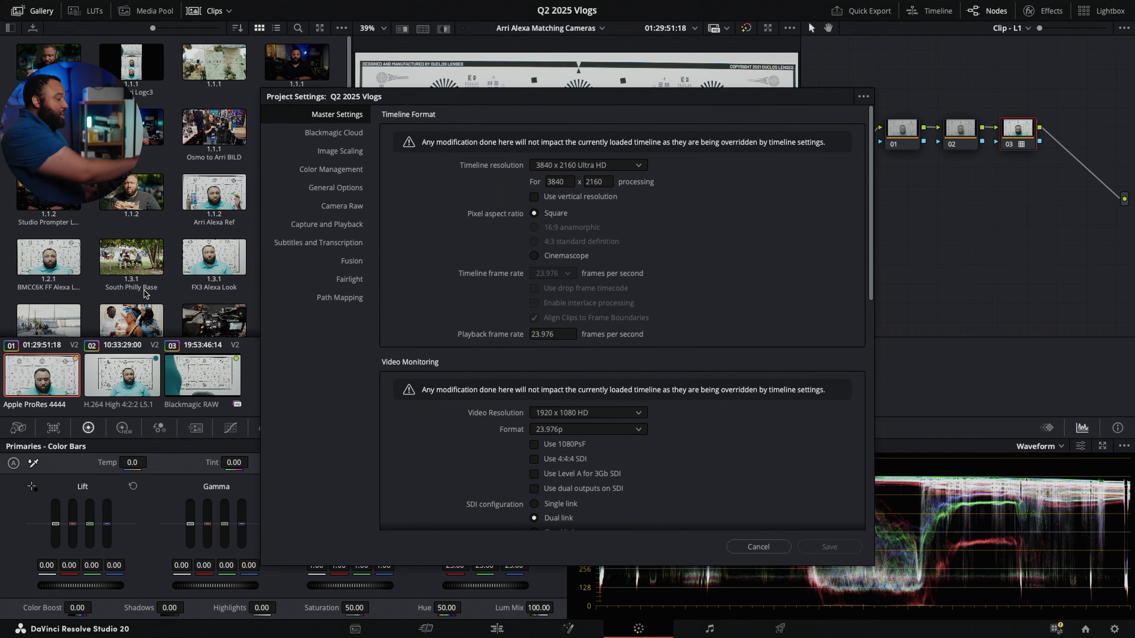
click(321, 180)
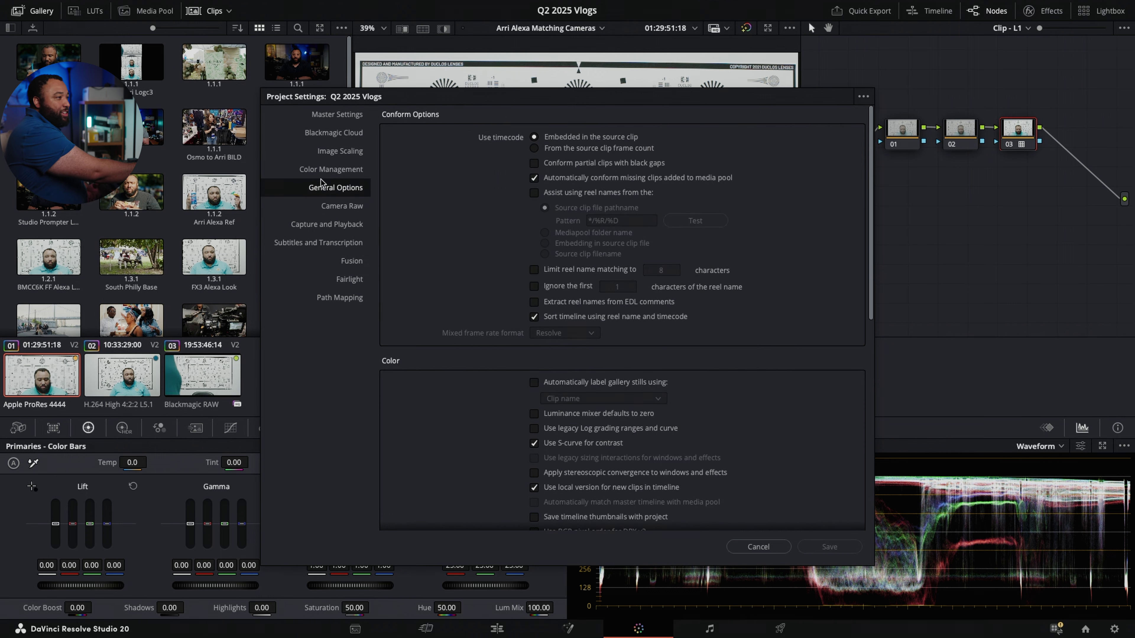
click(327, 168)
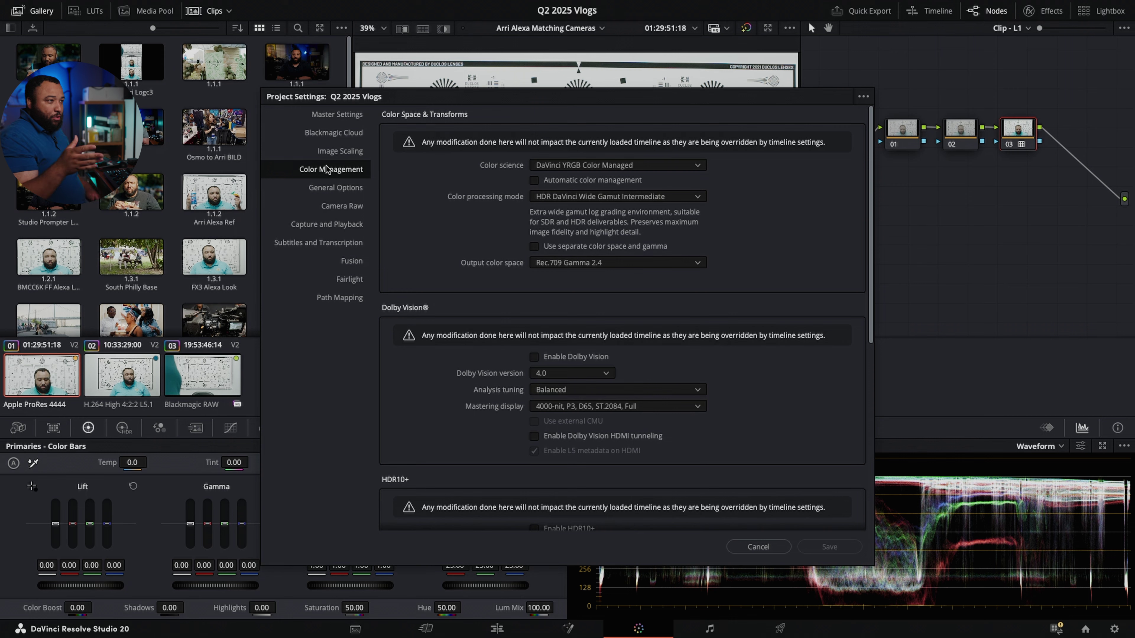
key(Escape)
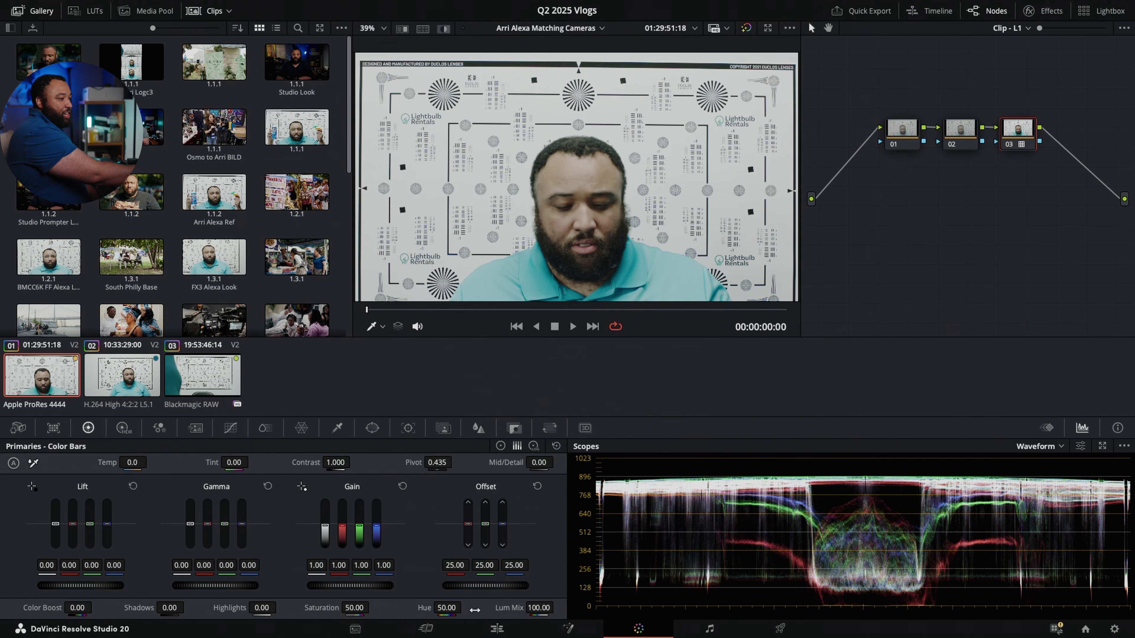
Step: Locate the Arri Alexa Matching Cameras timeline in its bin on the Edit page and review its timeline color settings
click(496, 630)
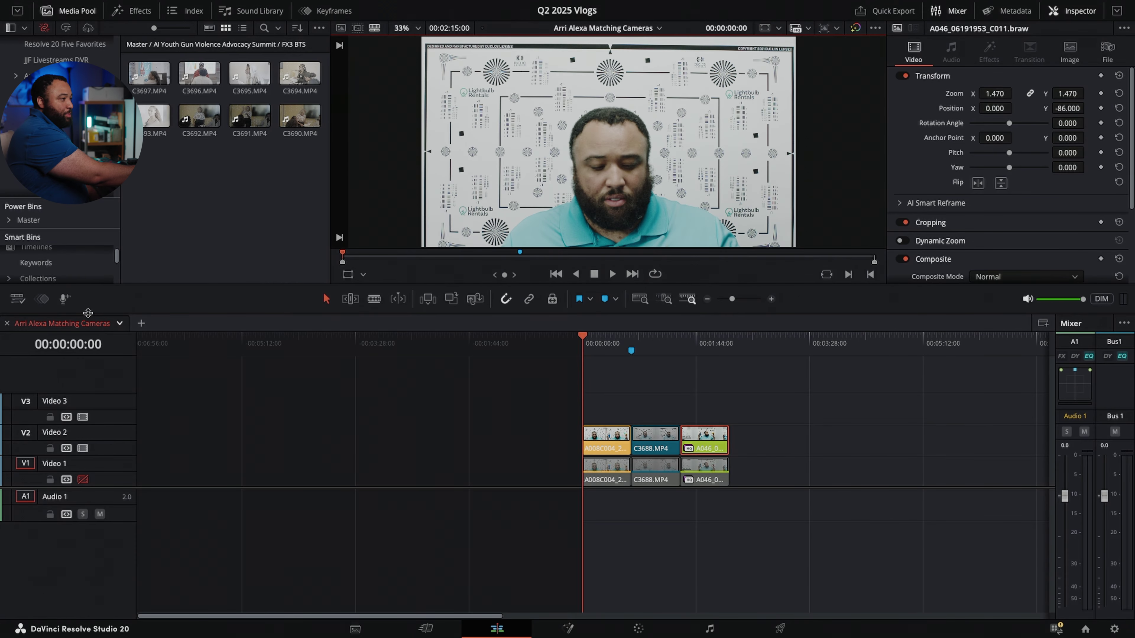
right_click(81, 328)
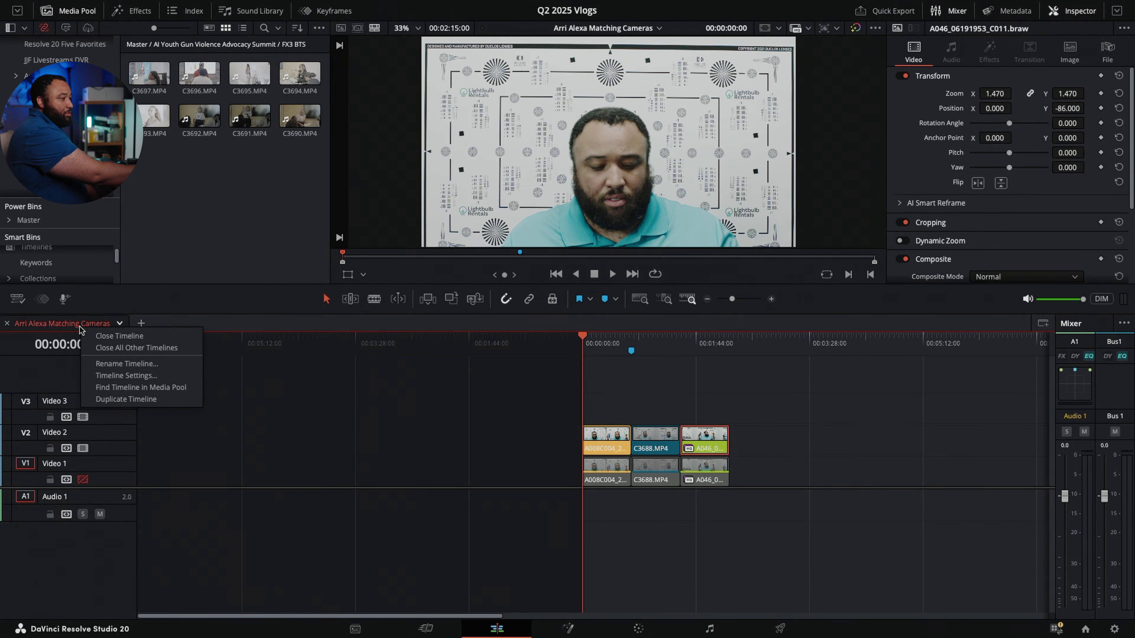
click(109, 387)
right_click(256, 81)
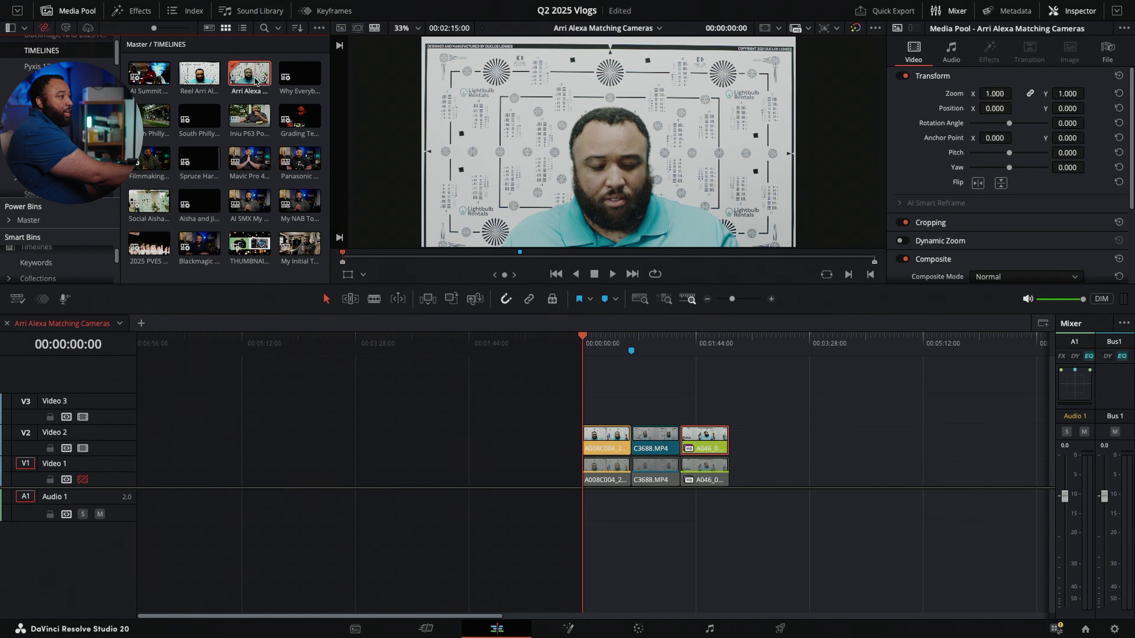
mouse_move(348, 87)
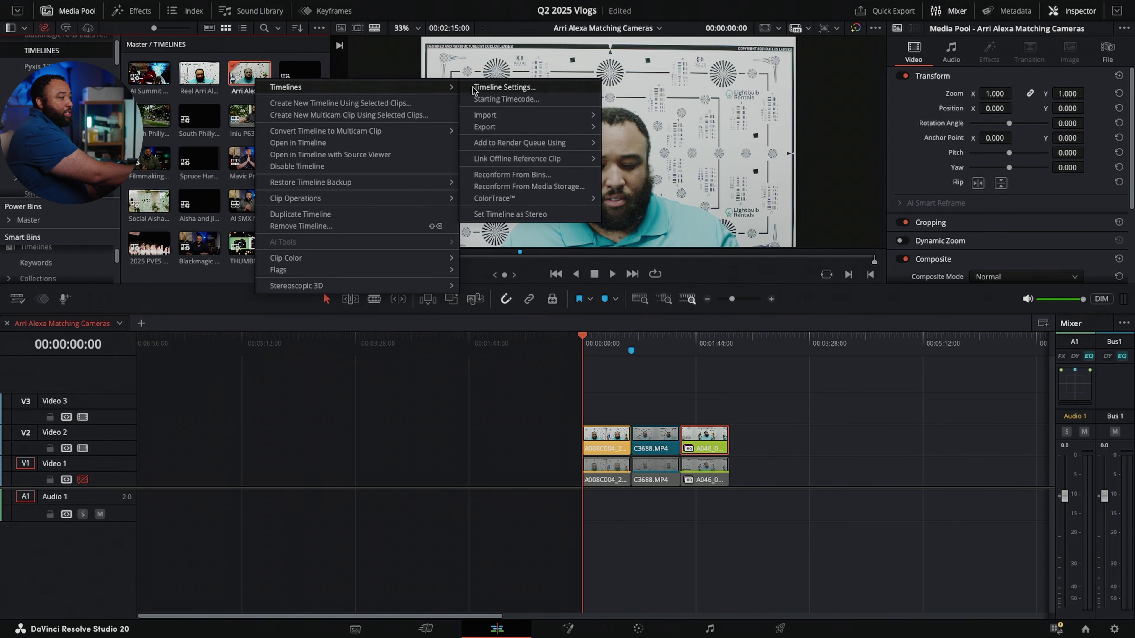
click(495, 87)
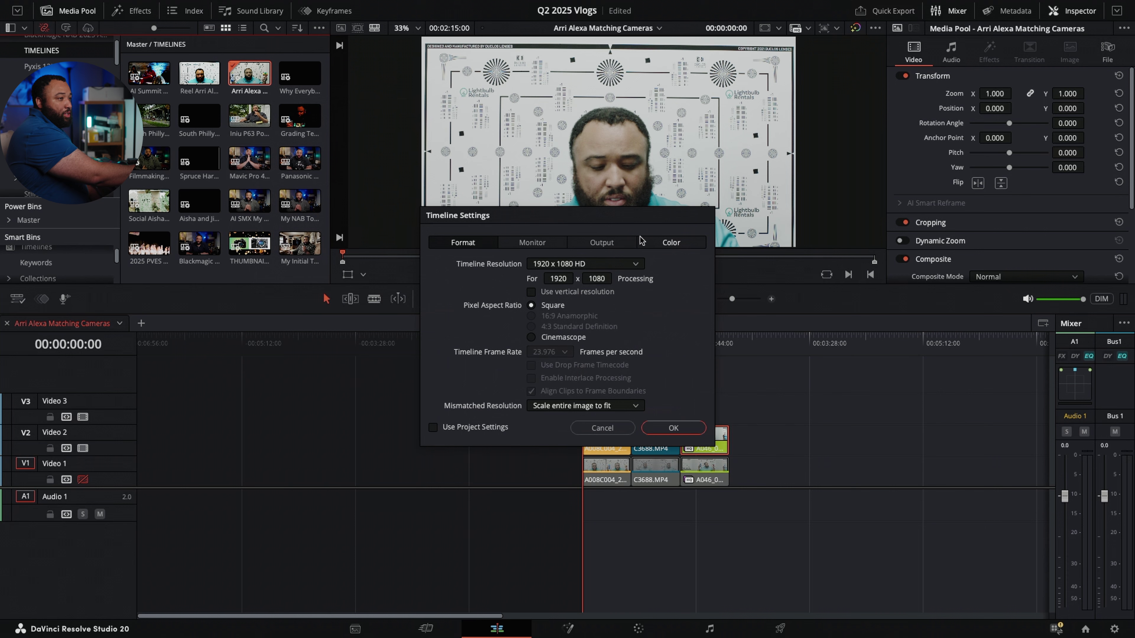
click(649, 242)
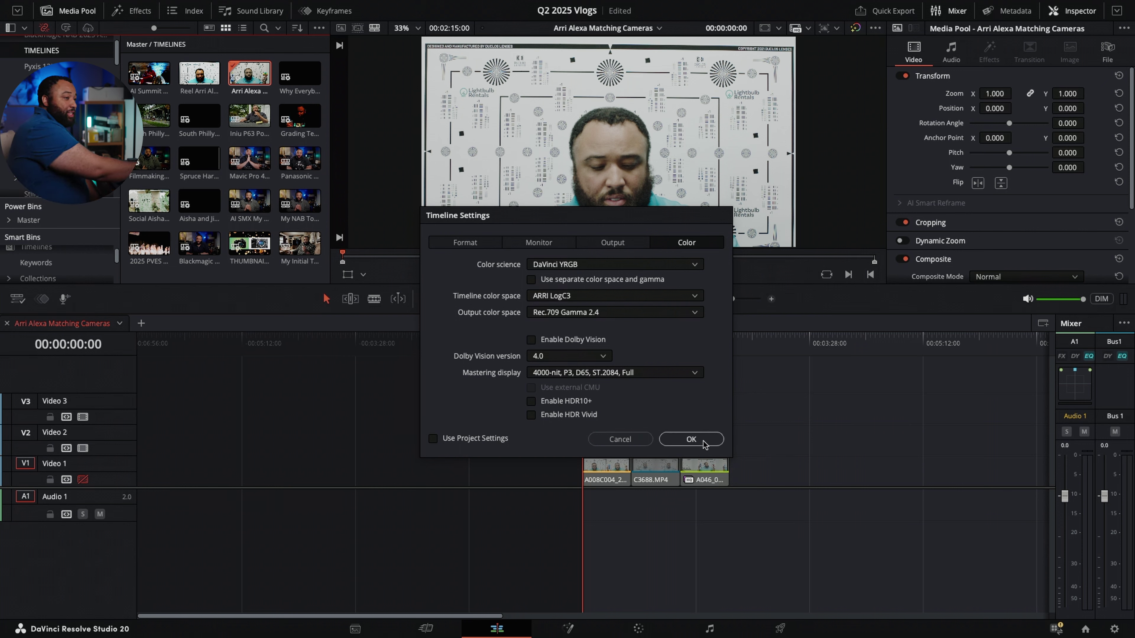
click(691, 440)
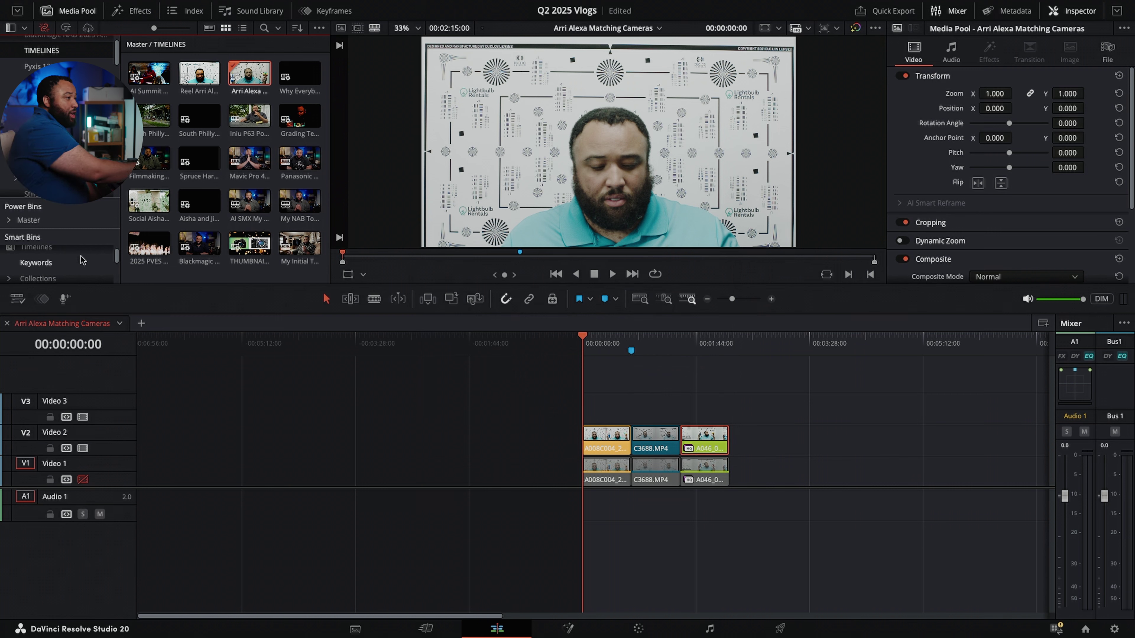
Step: Examine the project-wide Color Management settings down to the lookup tables and broadcast safe options, without saving
mouse_move(66, 4)
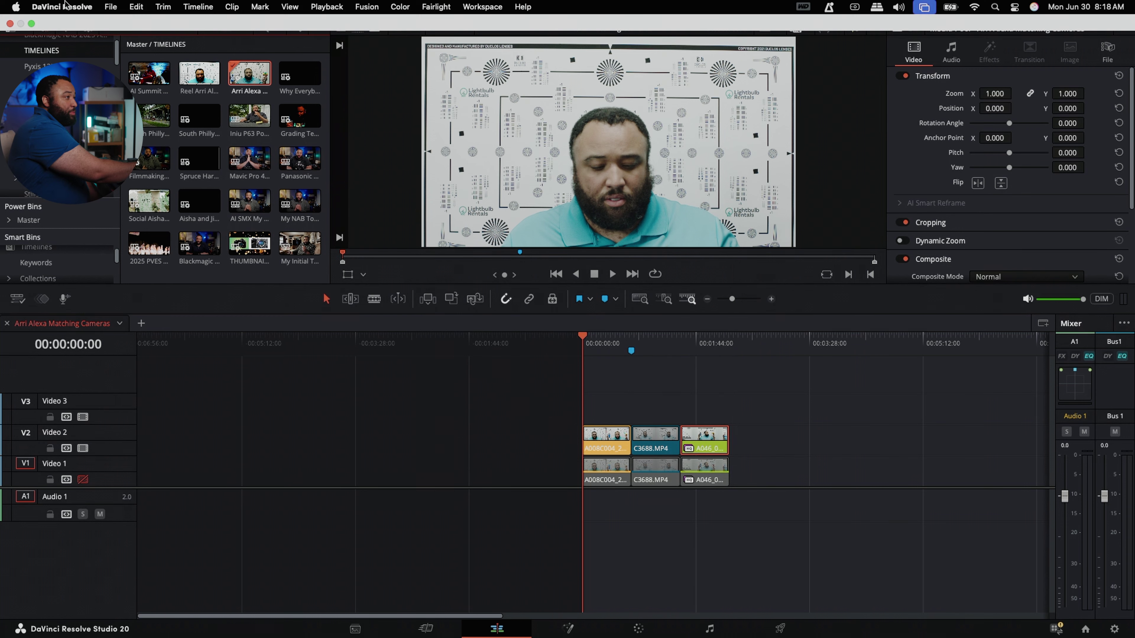
click(105, 5)
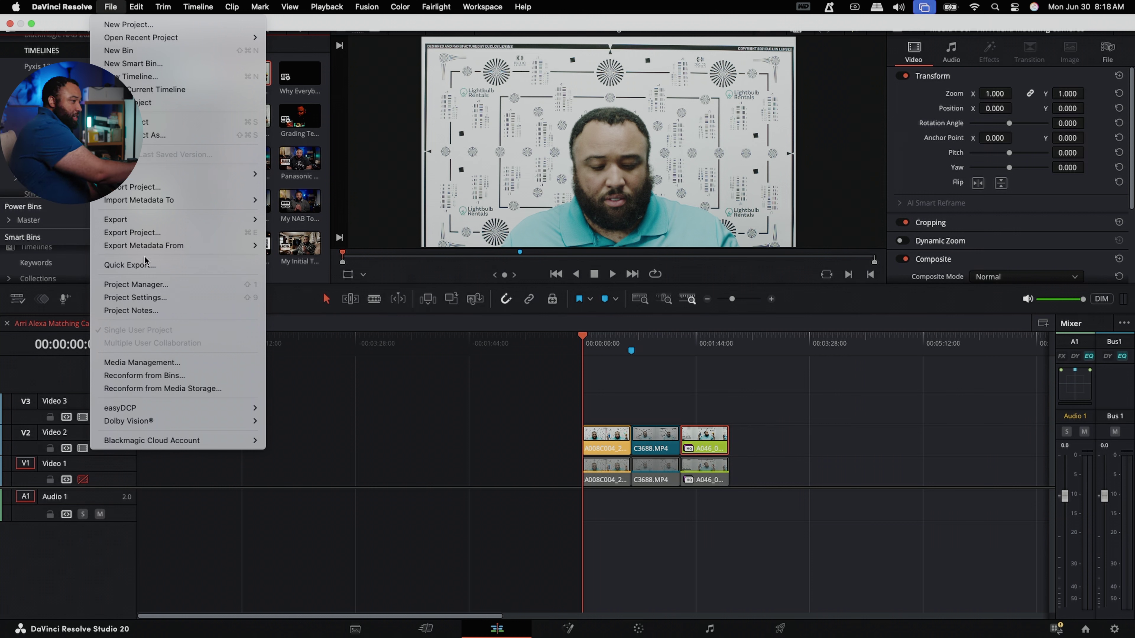
click(149, 299)
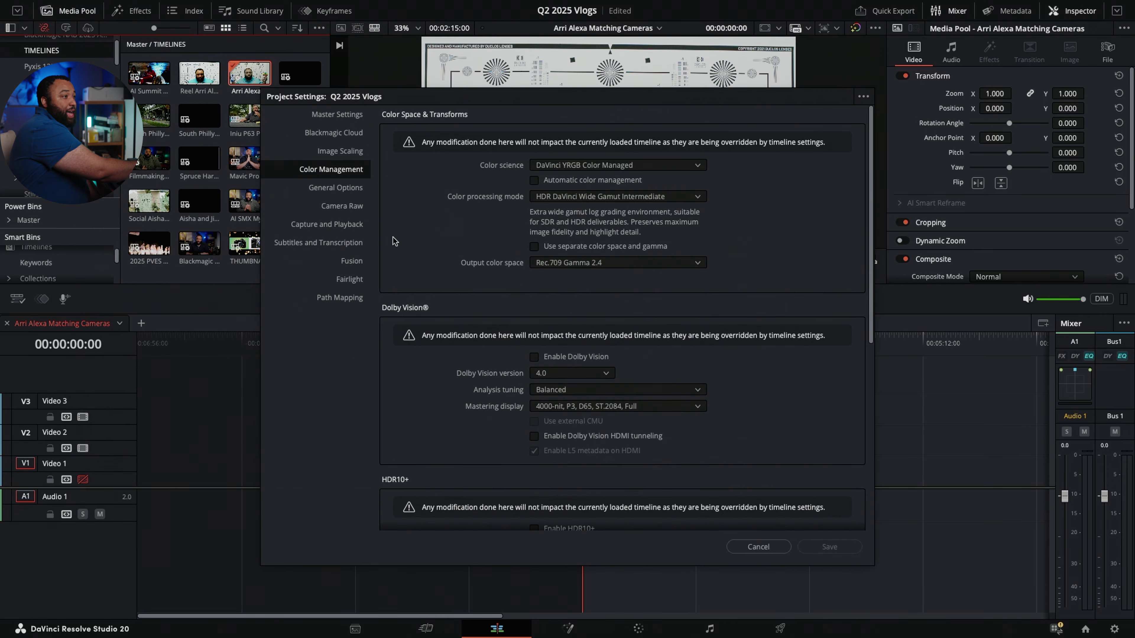
scroll(499, 264, down, 3)
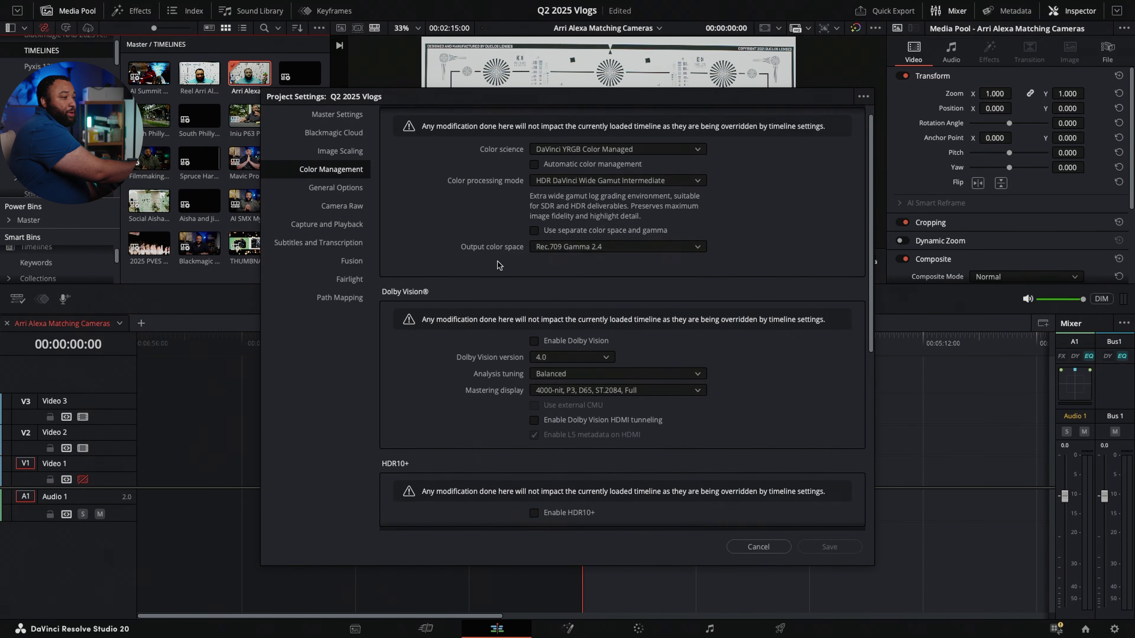
scroll(498, 264, down, 6)
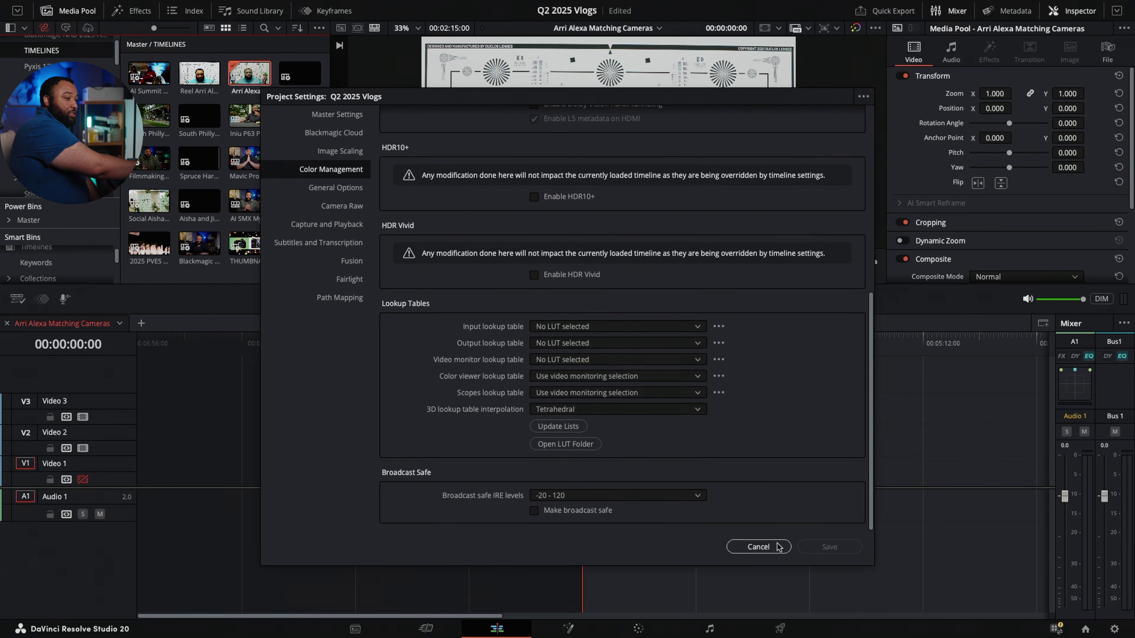
click(759, 547)
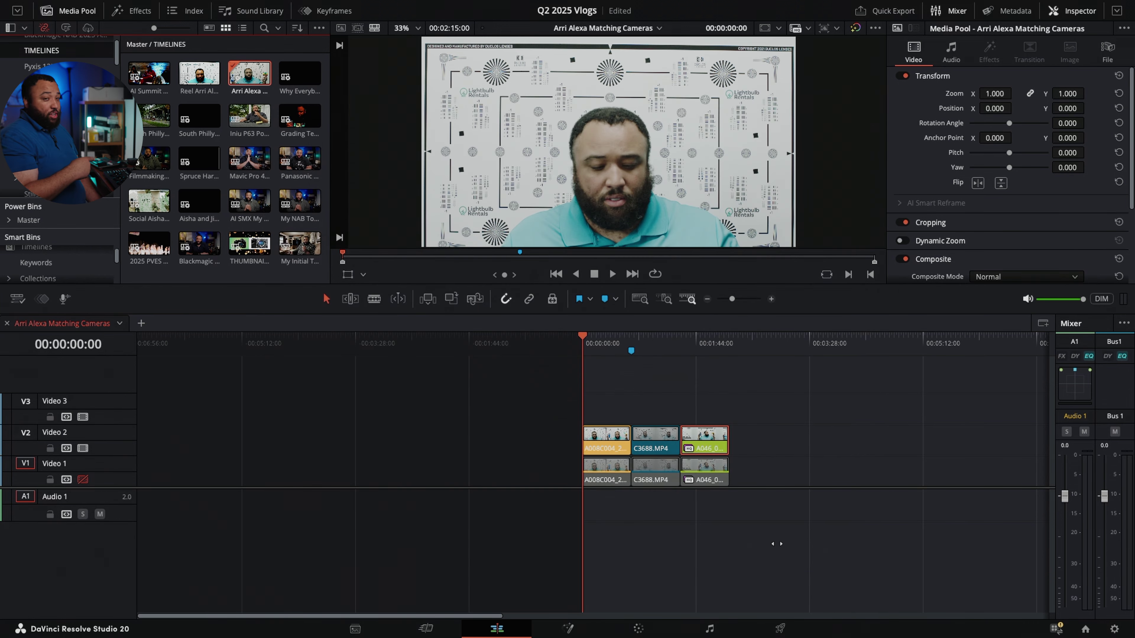
Step: Play the Apple ProRes 4444 clip on the Color page to 00:00:05:18 and reset all primaries on node 03
click(655, 630)
key(space)
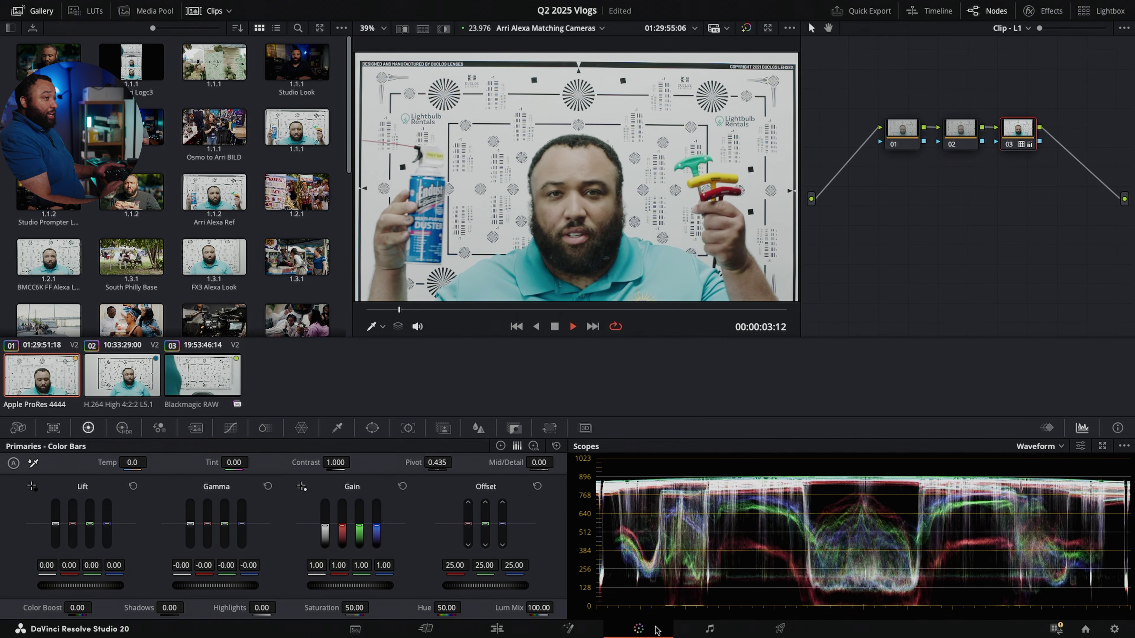
key(space)
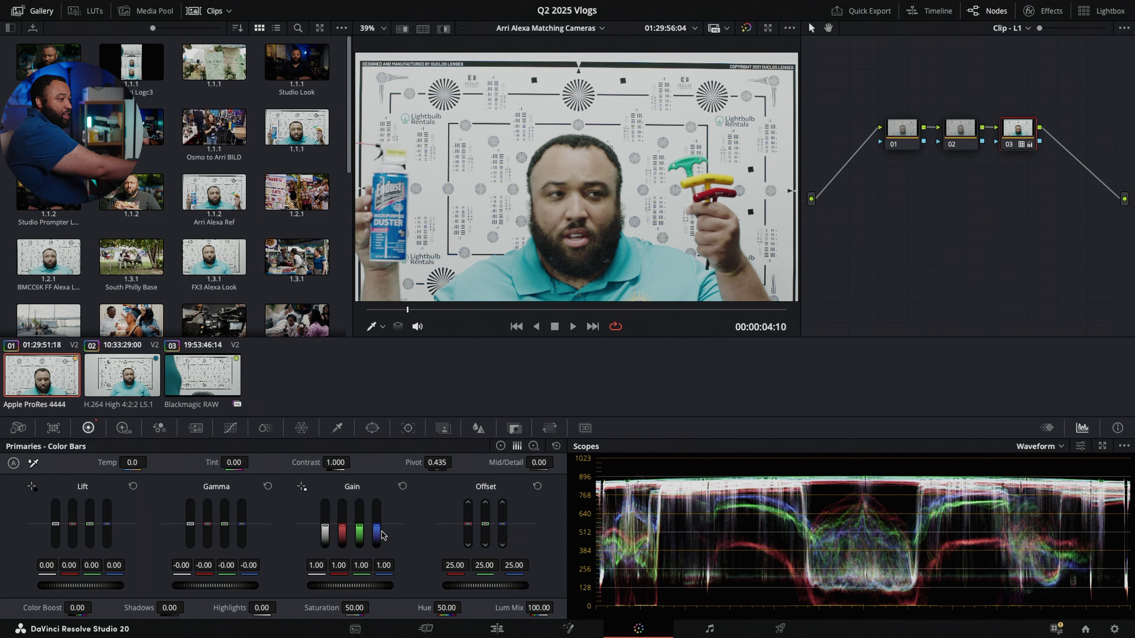
click(557, 447)
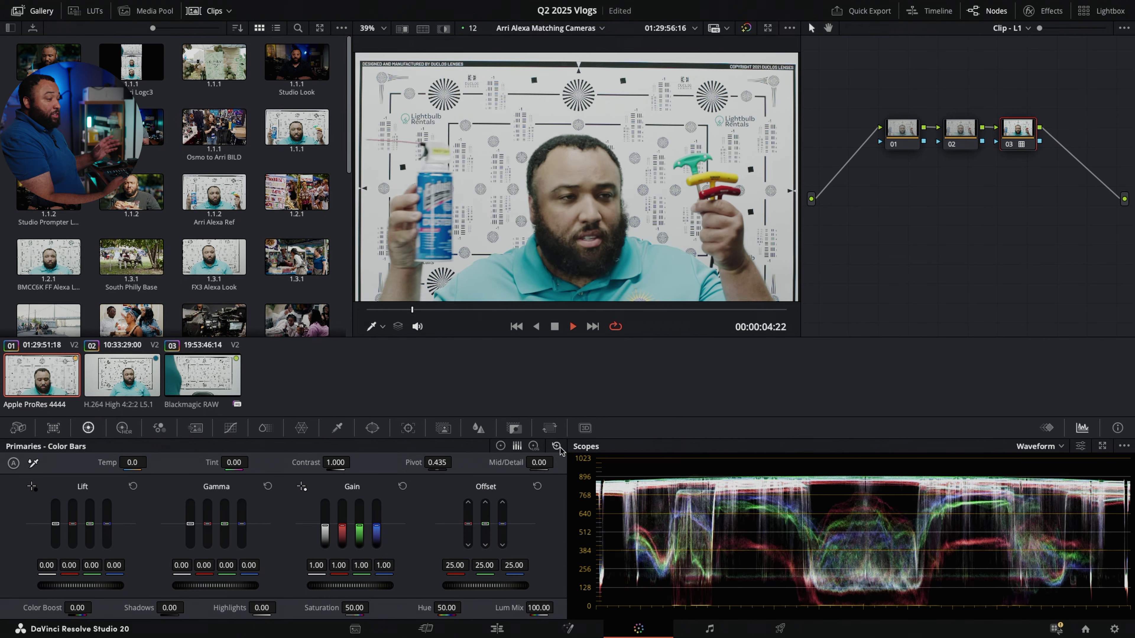
key(space)
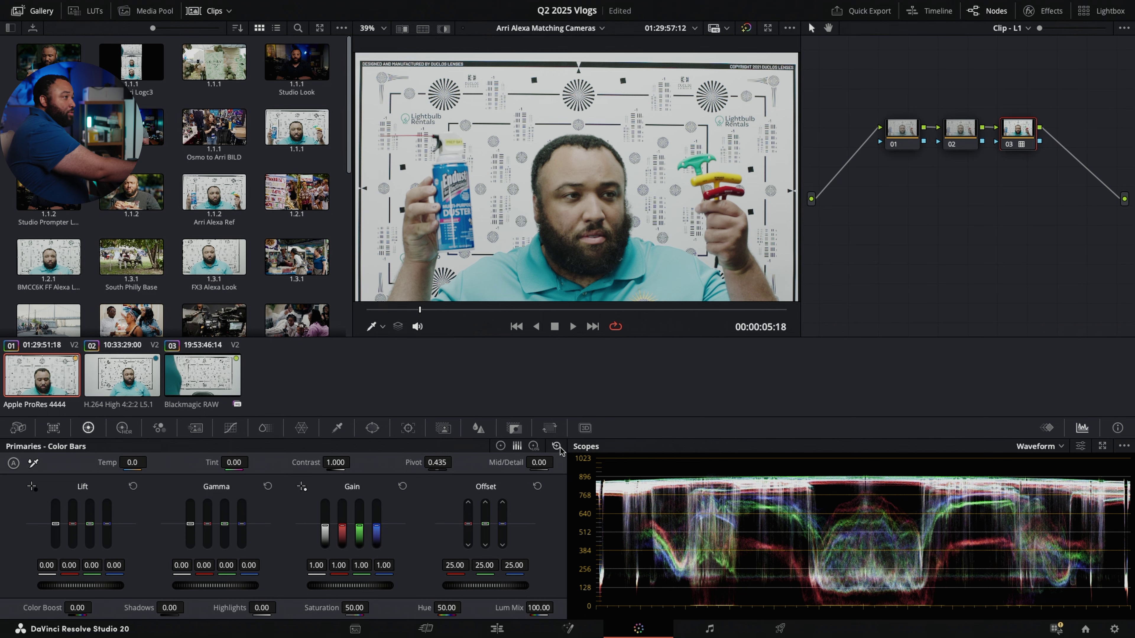
Step: Browse the Arri folder of the LUT library and continue playing back the Apple ProRes 4444 clip
click(96, 10)
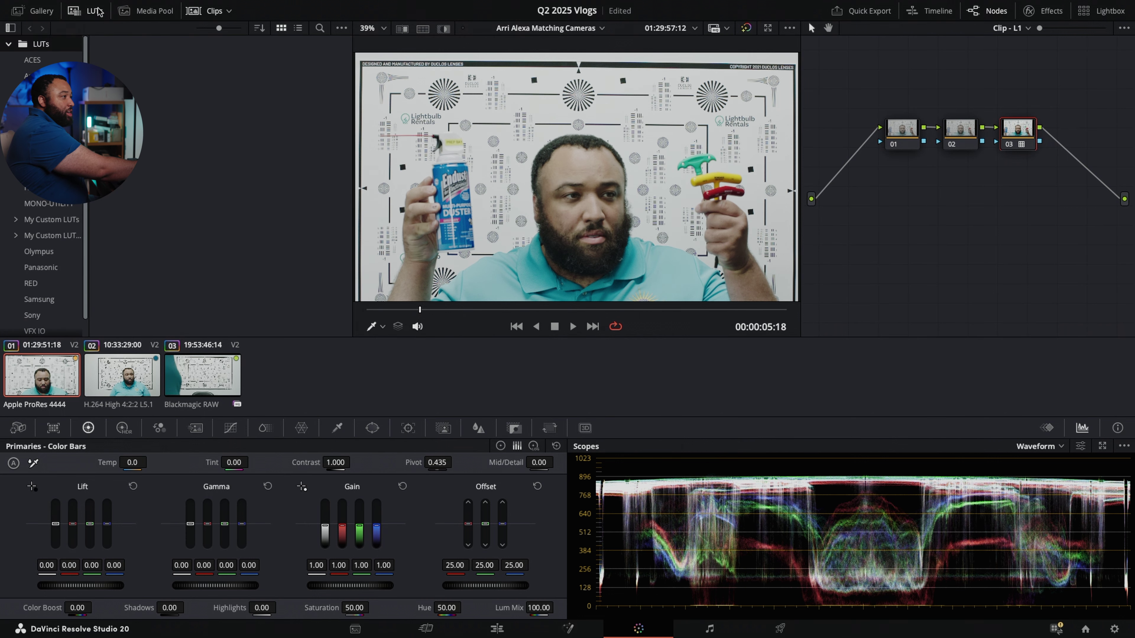
click(33, 76)
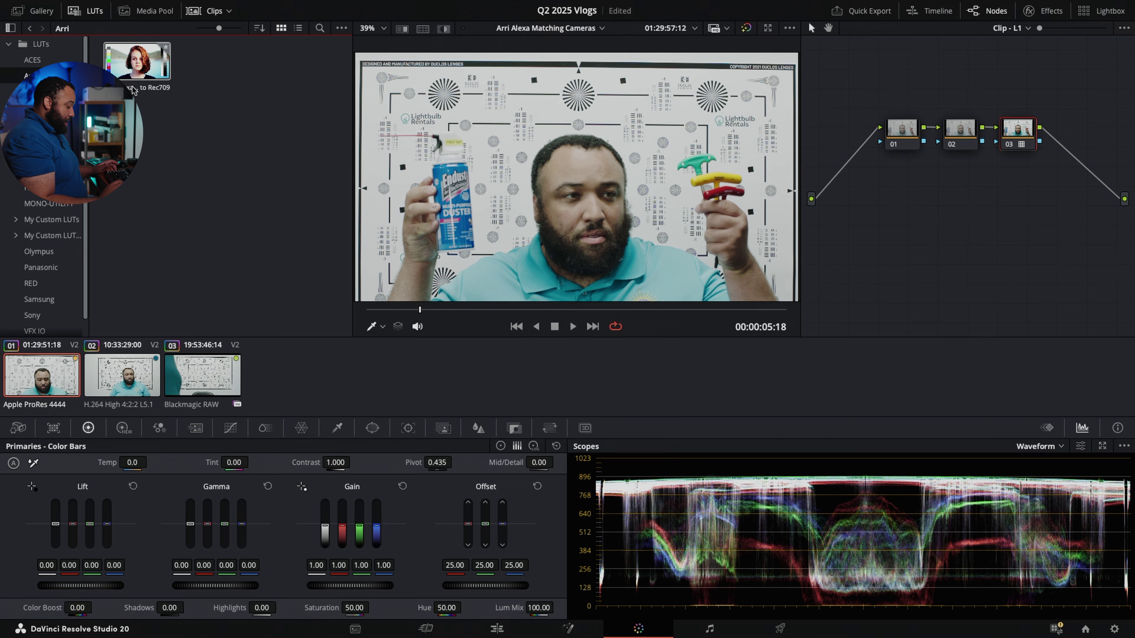
key(space)
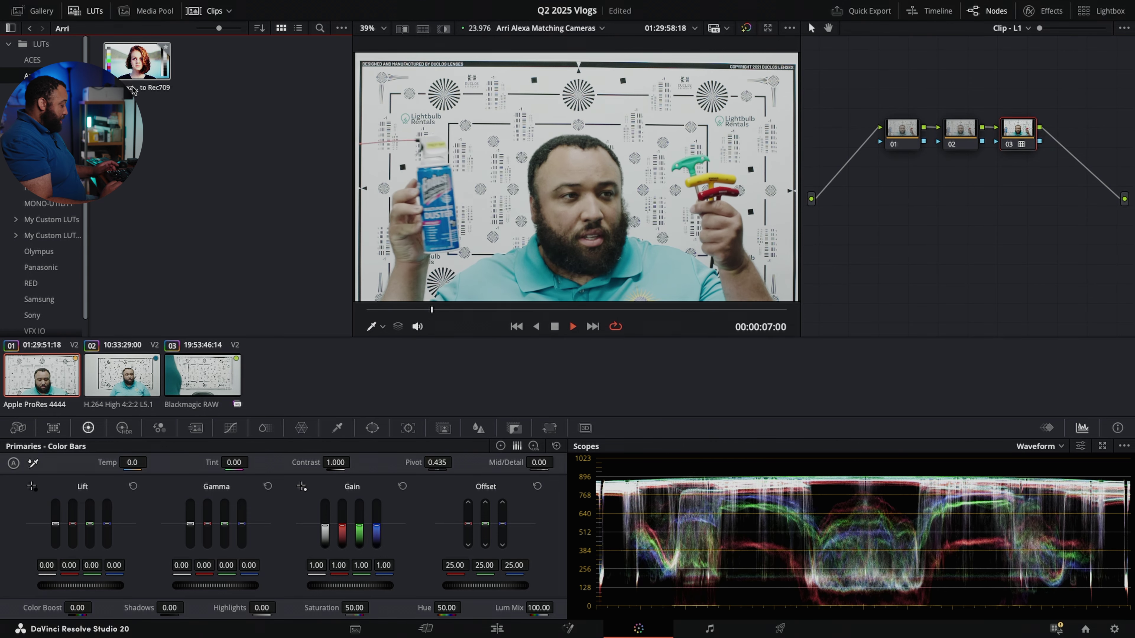
key(space)
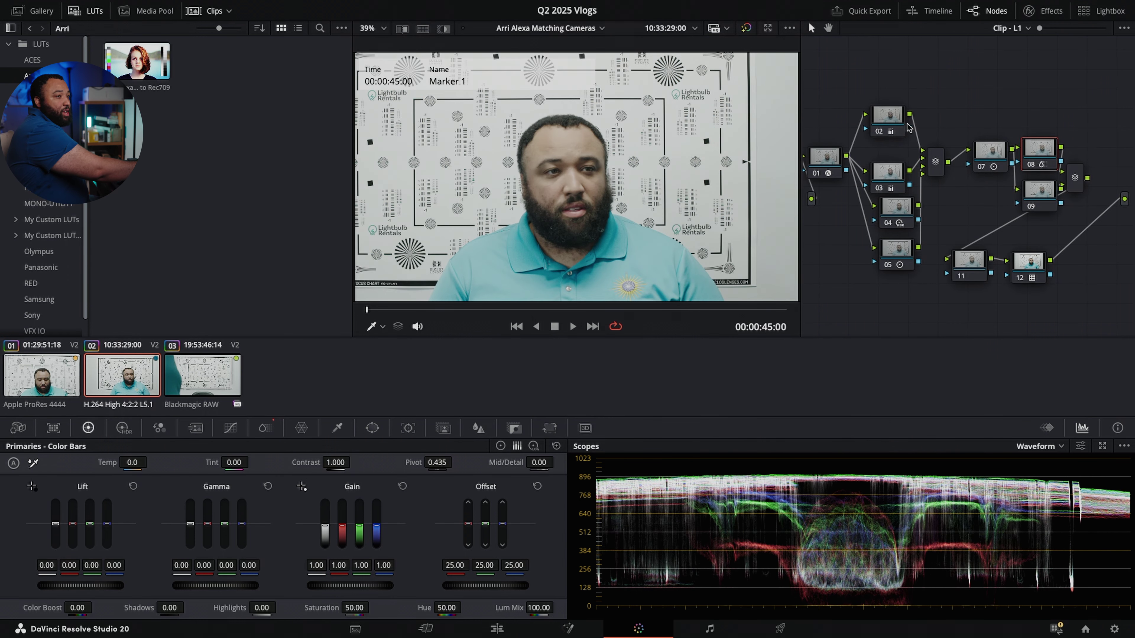
Step: Clear the H.264 clip's grade, deleting unneeded nodes and resetting its node graph to a single empty node
click(1032, 202)
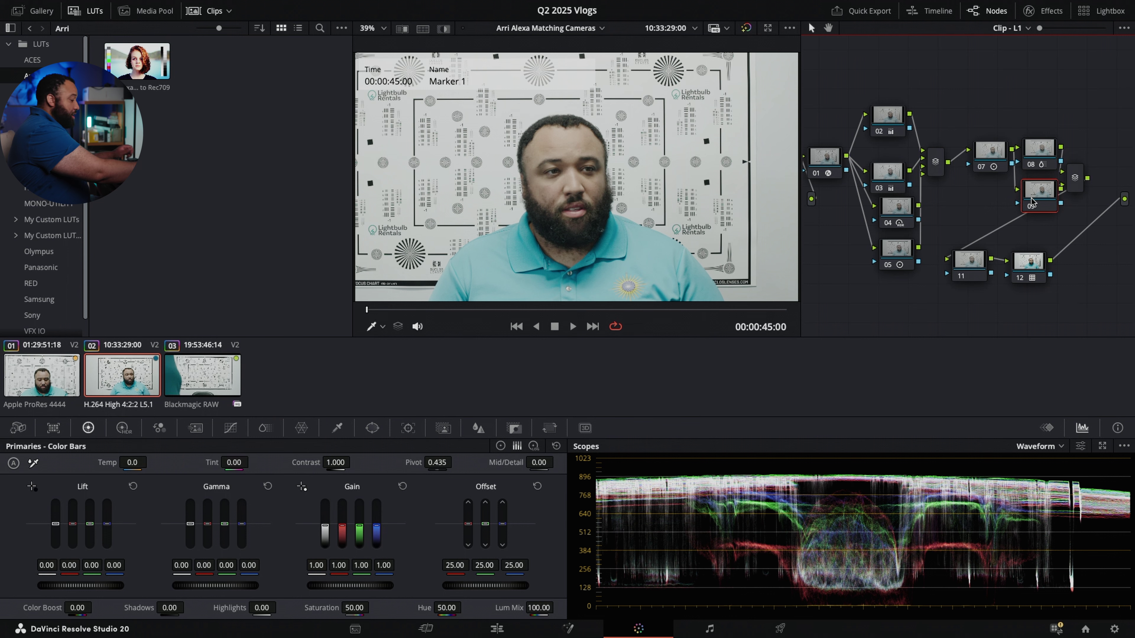
key(Delete)
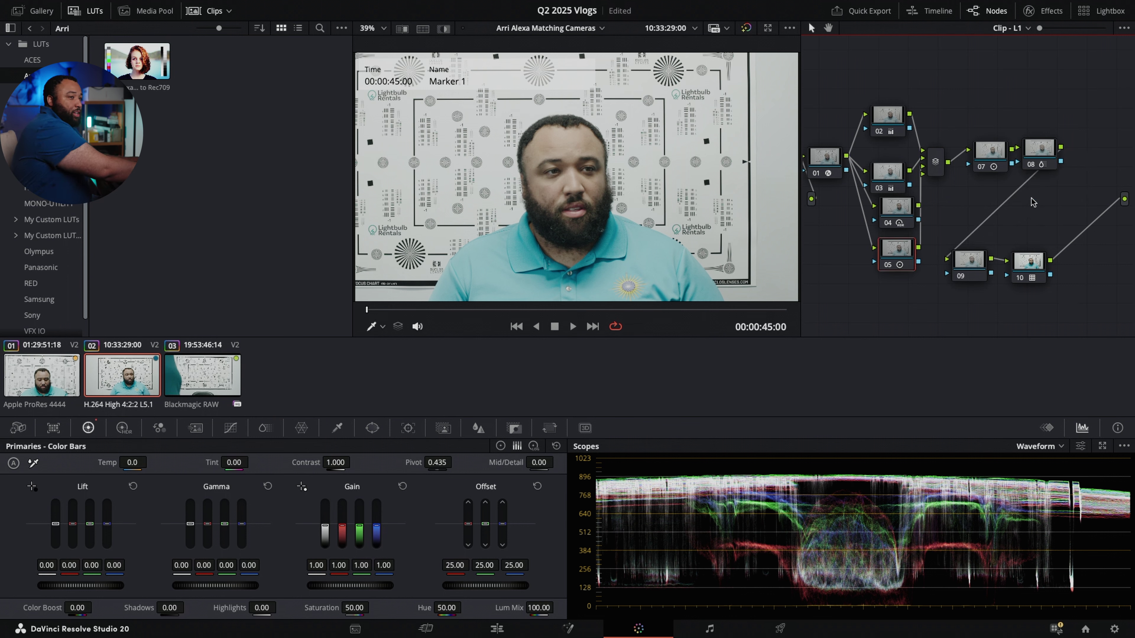
click(977, 268)
key(Delete)
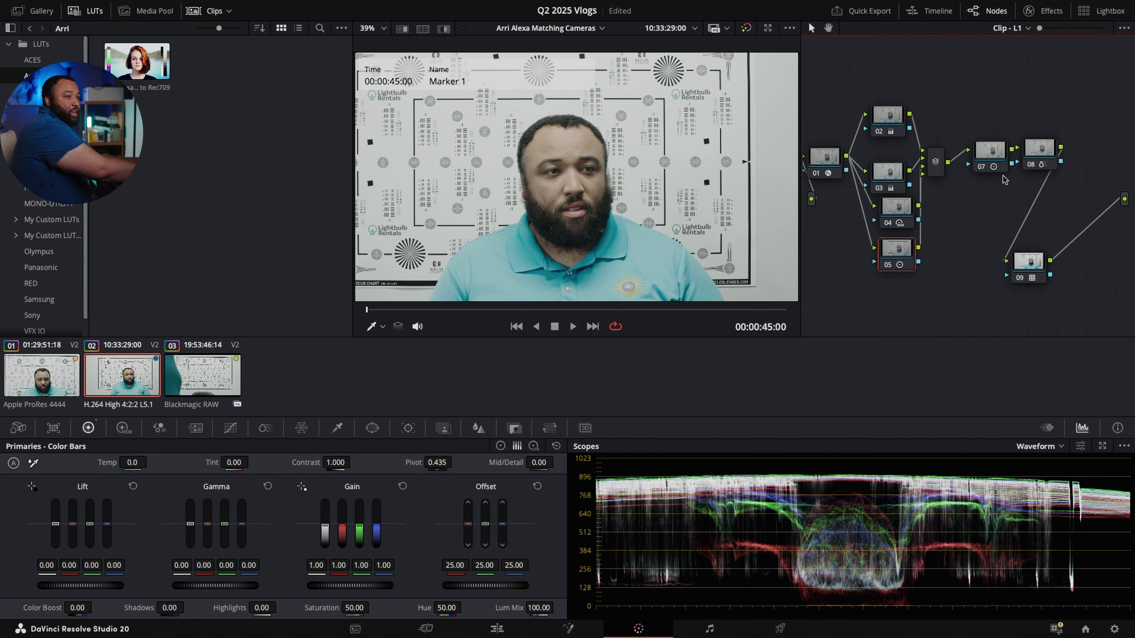
right_click(966, 204)
click(983, 210)
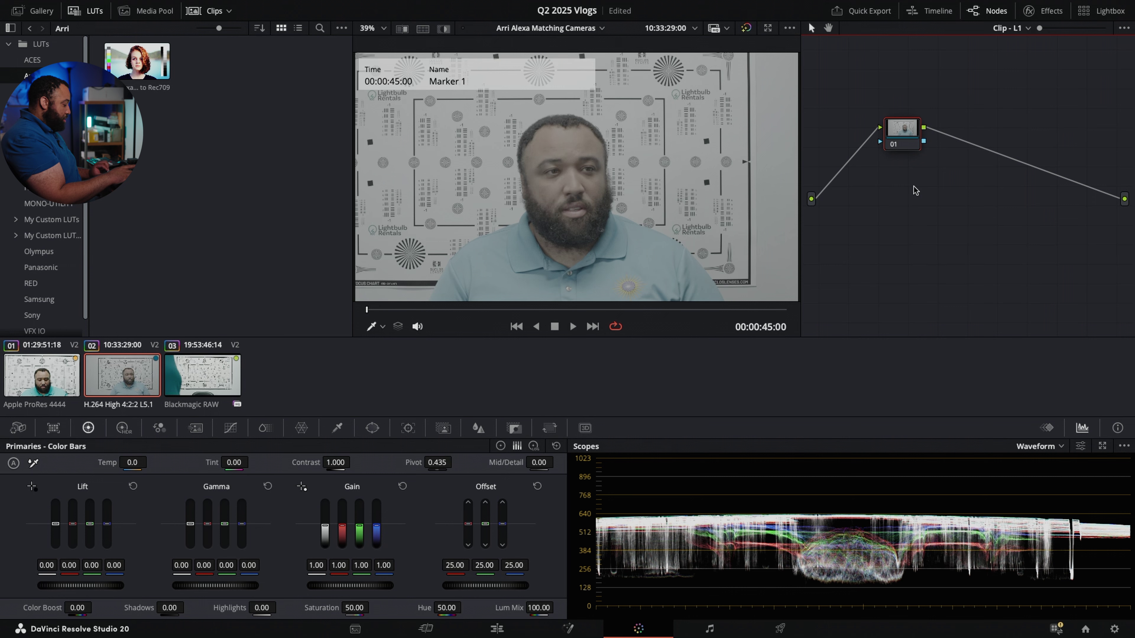
Step: Add two serial nodes after node 01 of the H.264 clip to build a three-node chain
key(alt+s)
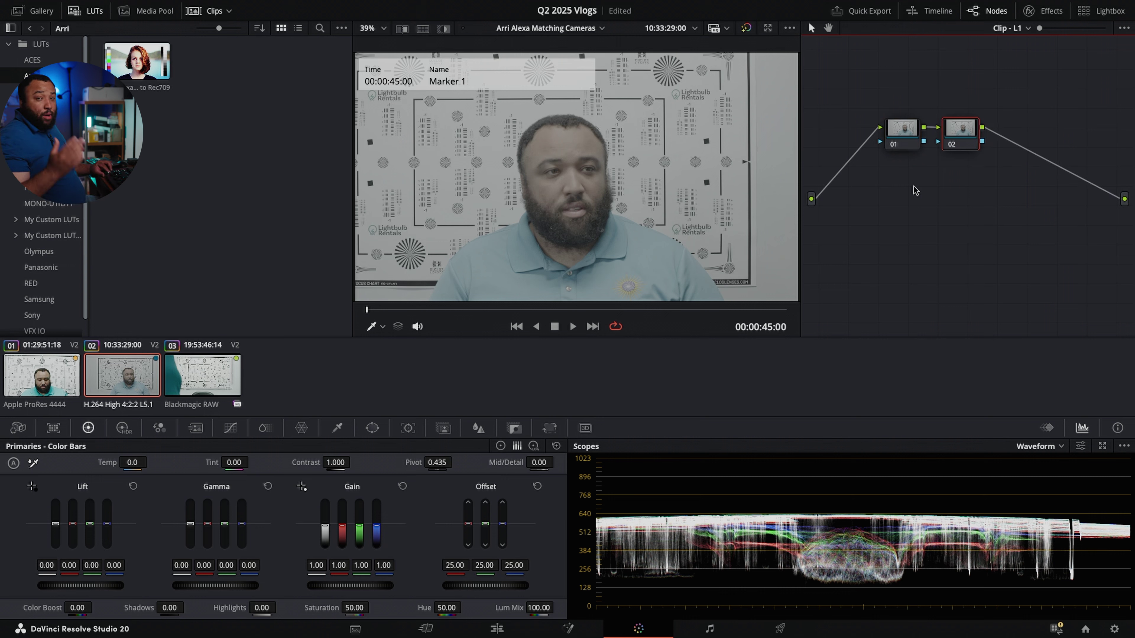
key(alt+s)
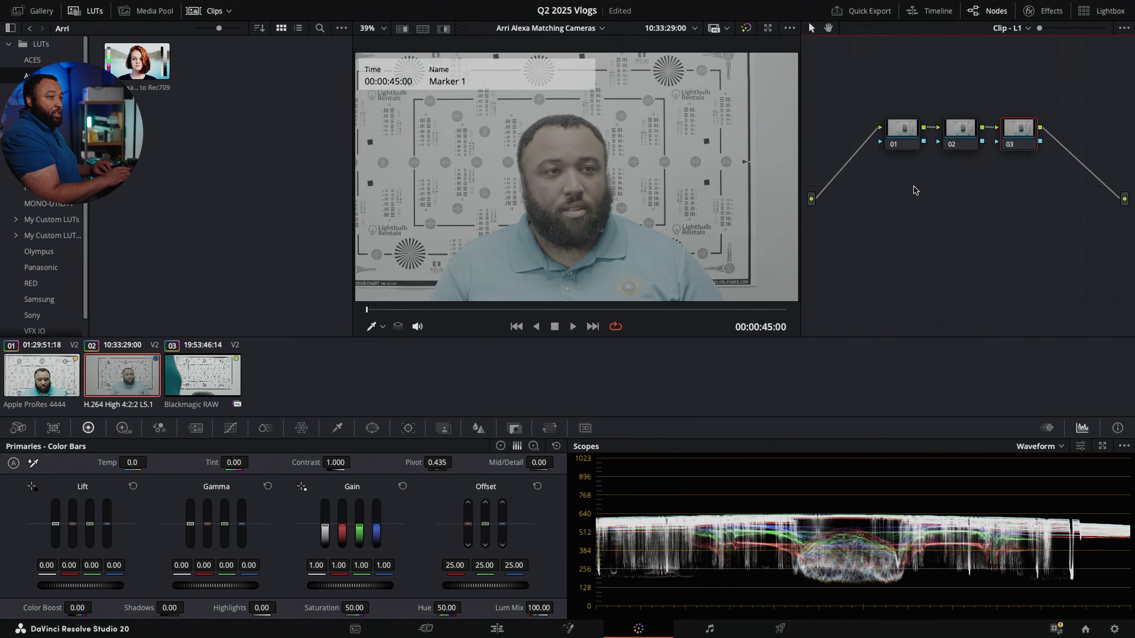
Step: Park the playhead at 00:01:25:13, where both coloured props are held up, and undo the last adjustment on node 03
key(End)
key(j)
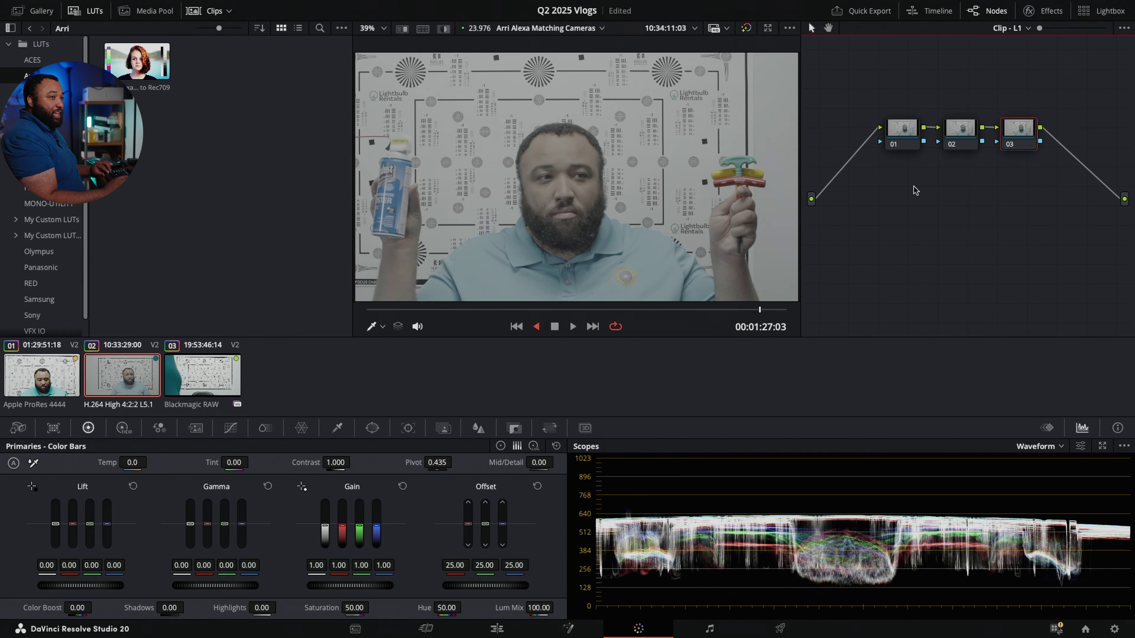
key(k)
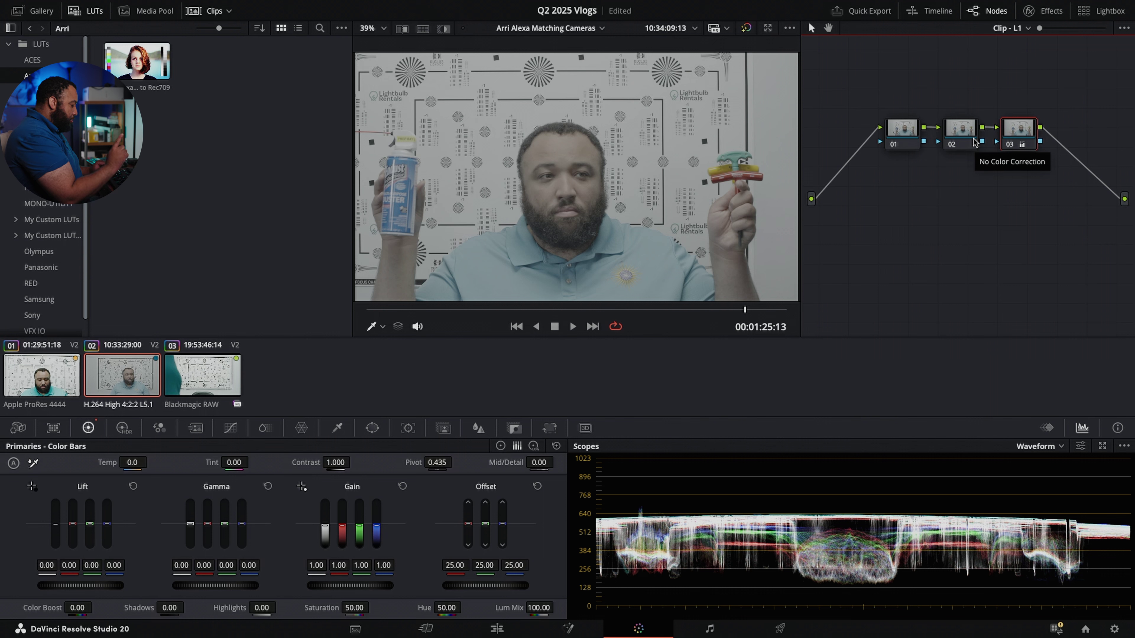
key(ctrl+z)
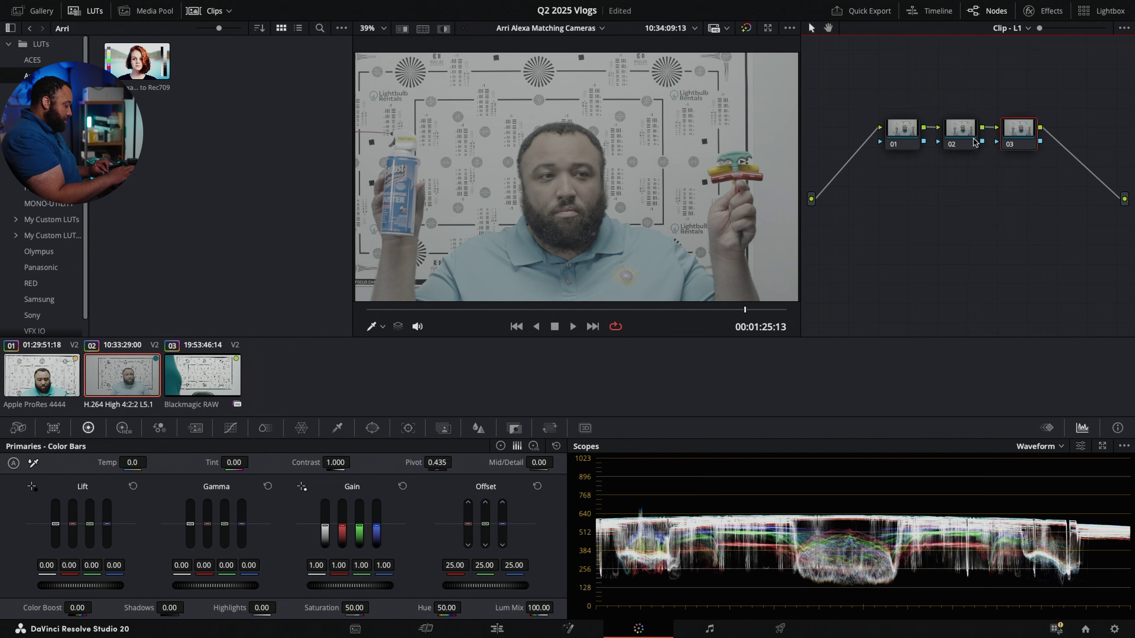
Step: Add three layer nodes beneath node 03 so all four branches feed a layer mixer
key(alt+l)
key(alt+l)
key(alt+l)
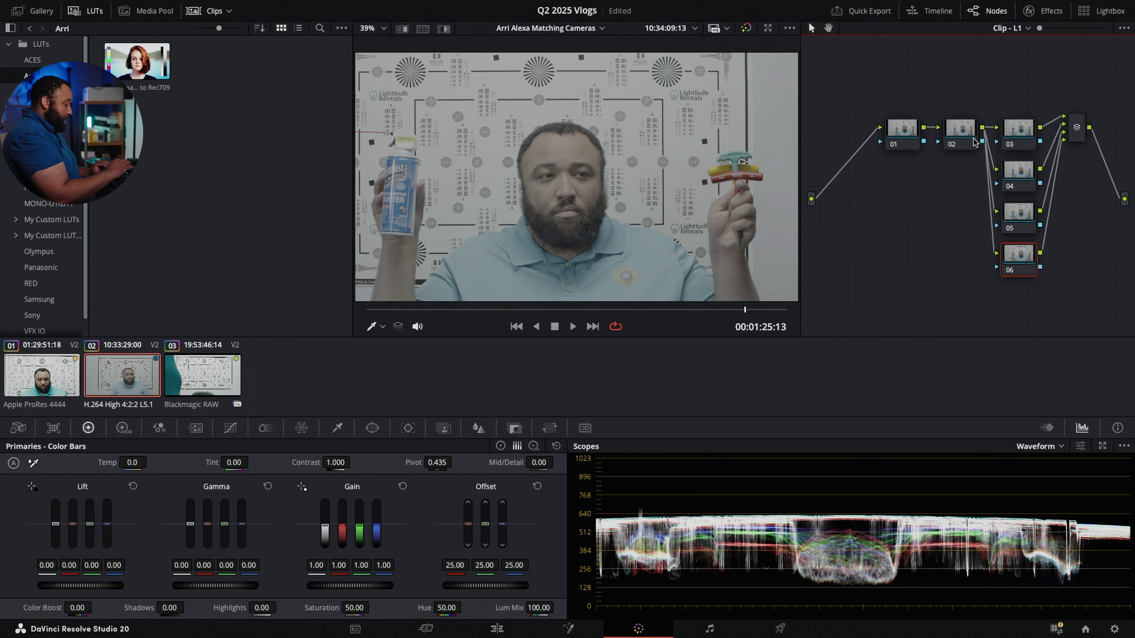
Step: Add two serial nodes after the layer mixer and a parallel node alongside the second one
click(1081, 128)
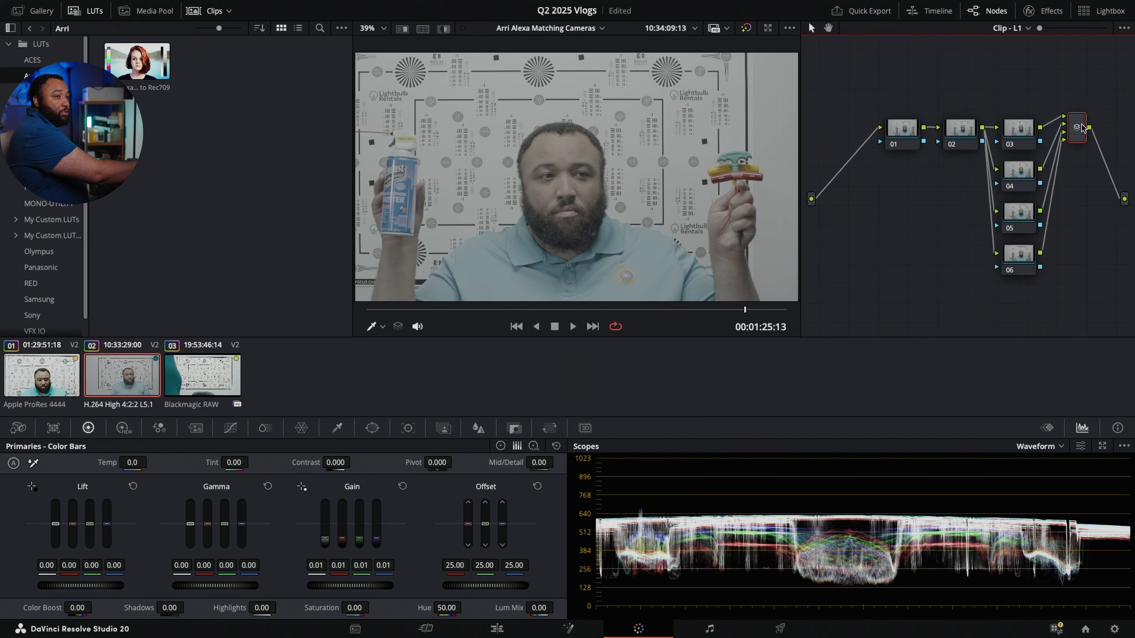
key(alt+s)
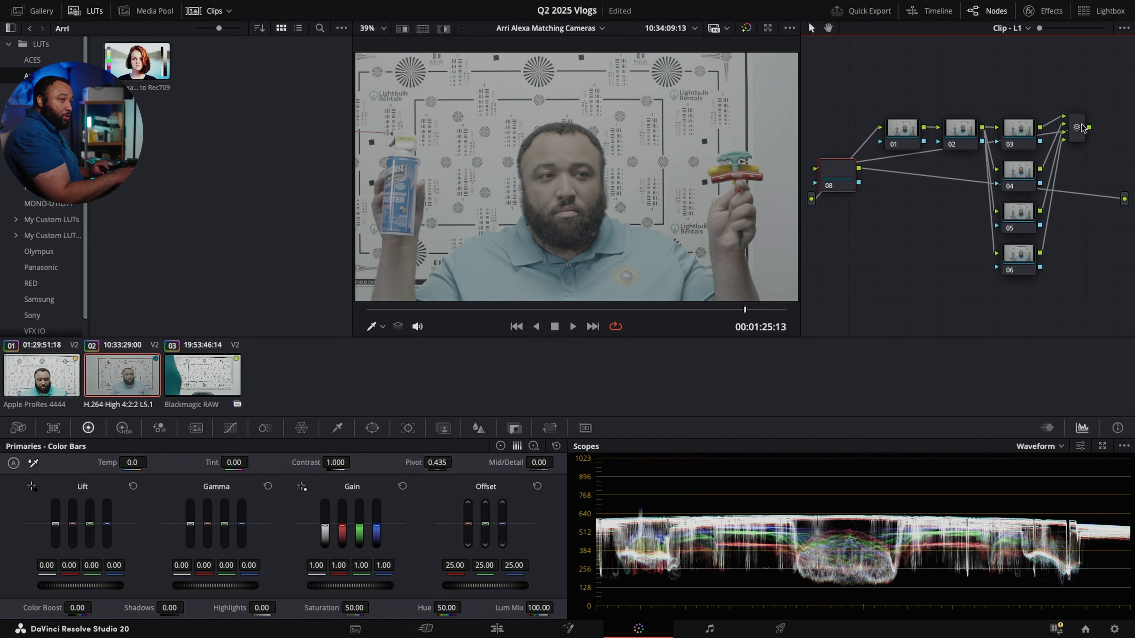
key(alt+s)
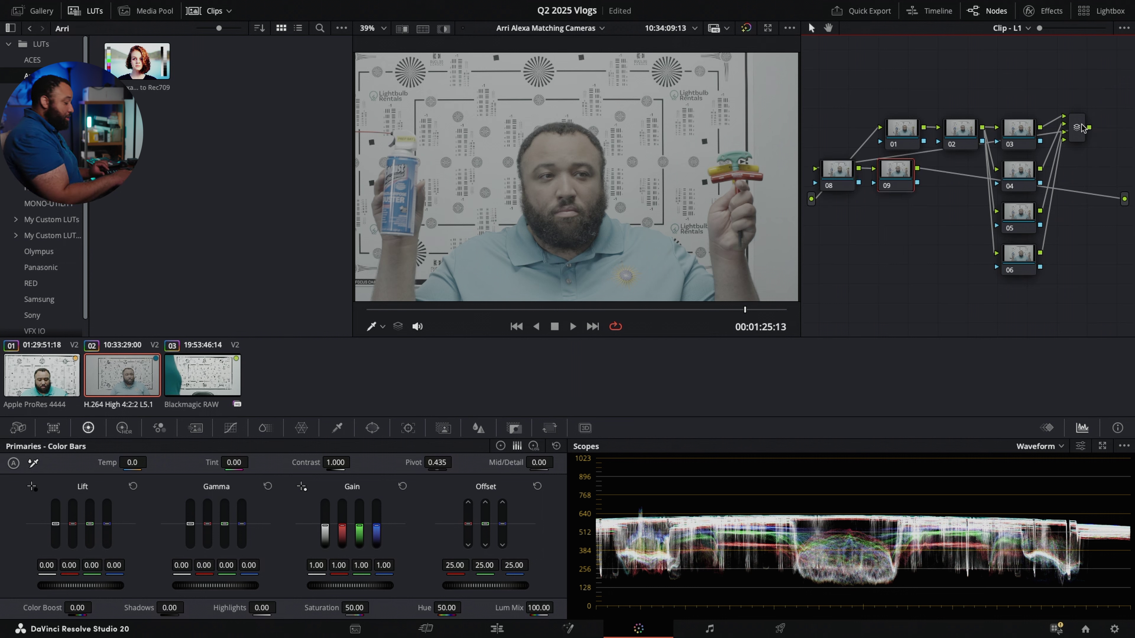
key(alt+p)
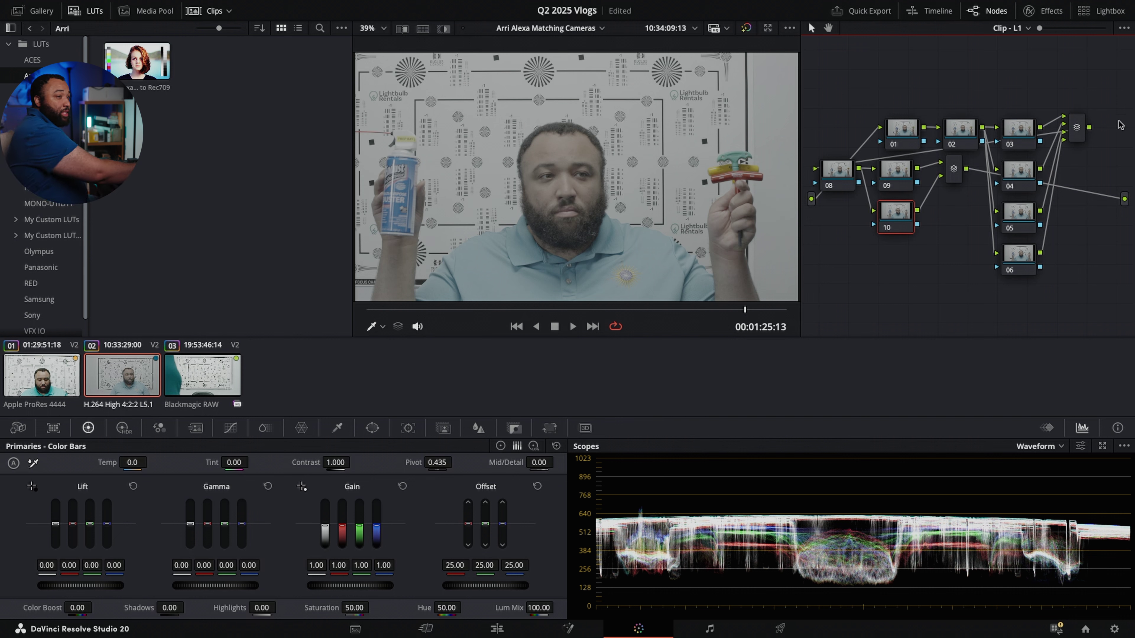
Step: Move the second mixer below the other nodes, add a serial node after it, and apply the Arri Alexa to Rec709 LUT to that node
drag(957, 180, 971, 317)
key(alt+s)
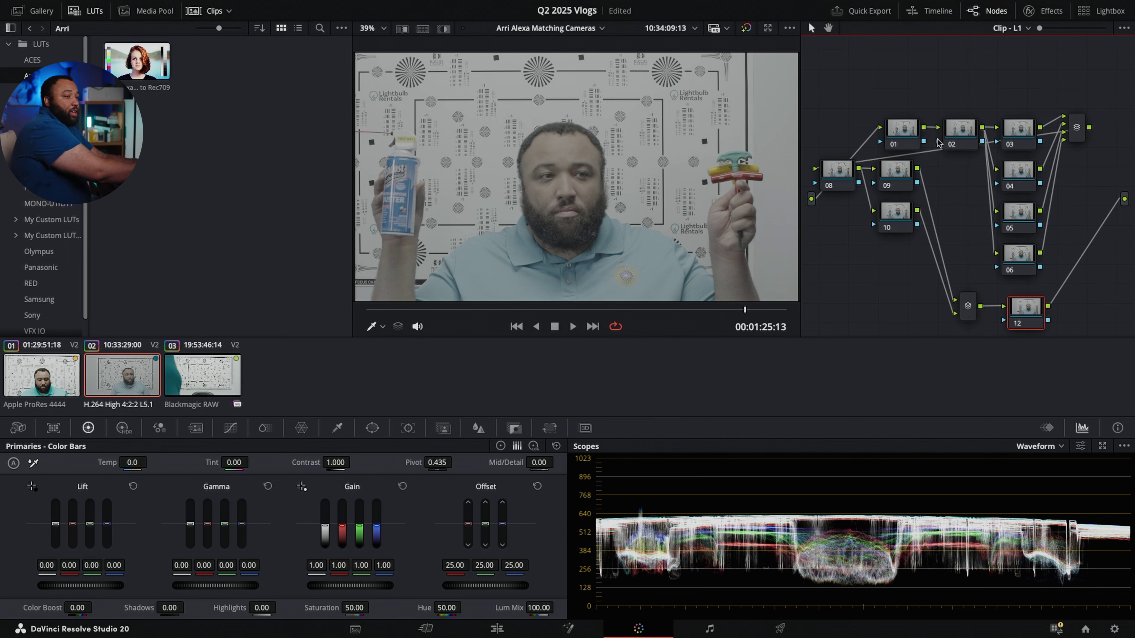
drag(137, 60, 1019, 315)
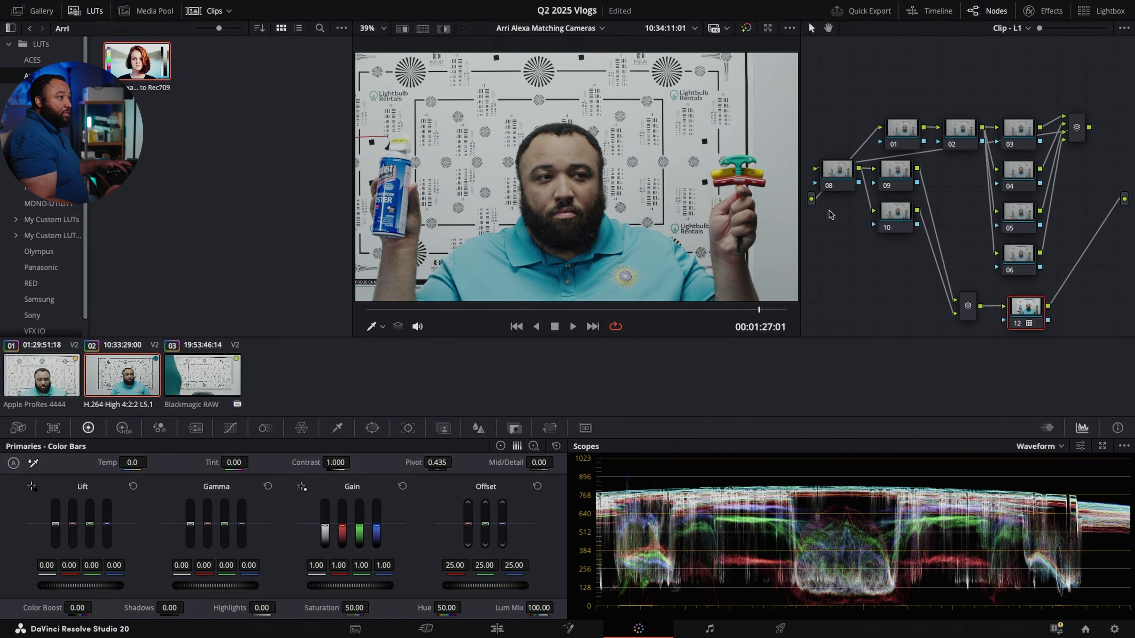
Step: Compare the H.264 clip with the Arri Alexa Ref gallery still in a split wipe
click(33, 11)
double_click(215, 159)
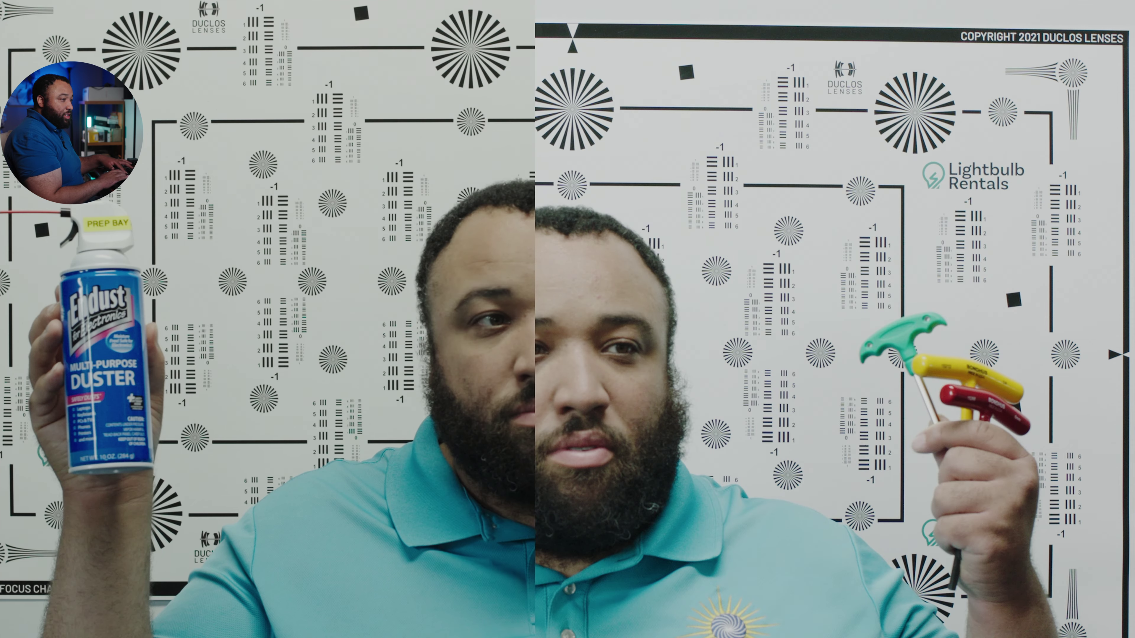
key(Escape)
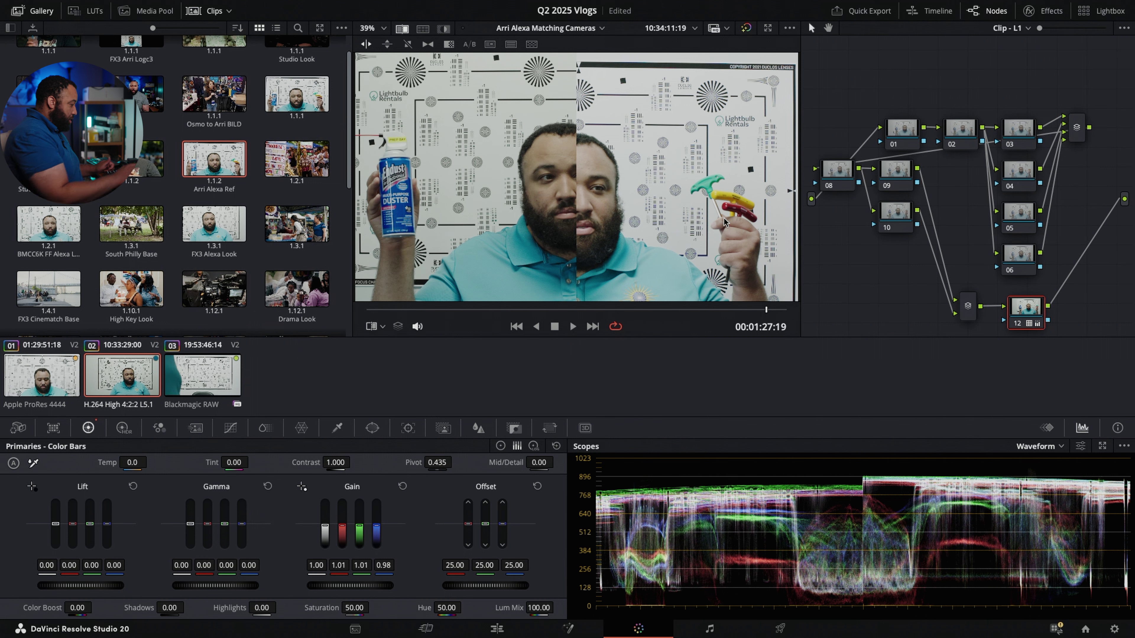
Step: Undo the last gain adjustment on node 12
key(ctrl+z)
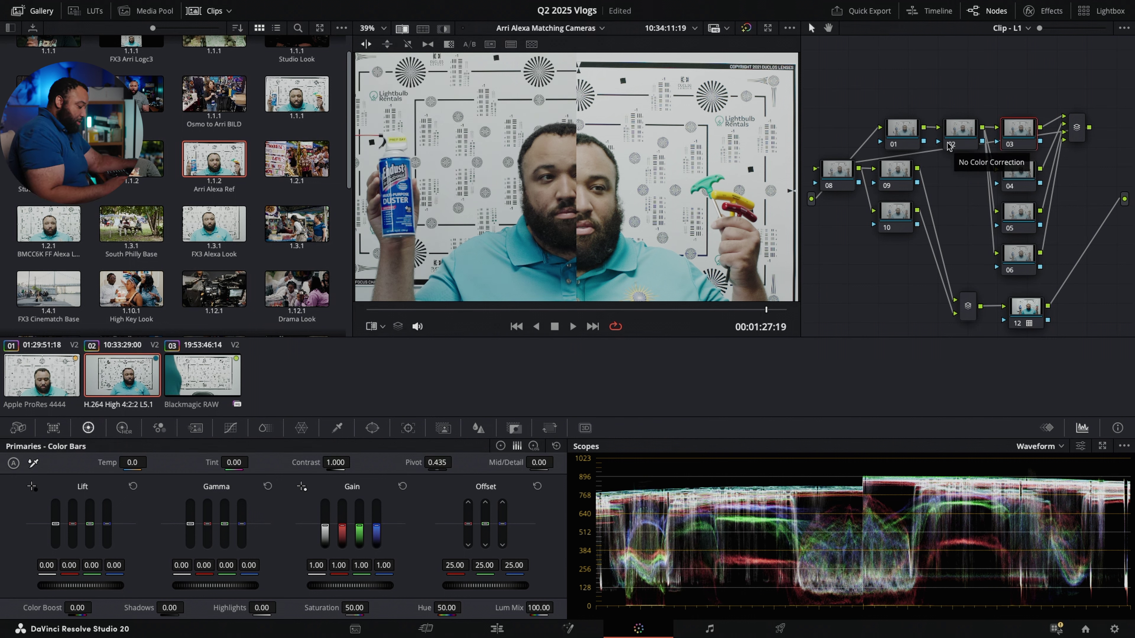
key(ctrl+z)
key(ctrl+z)
key(ctrl+shift+z)
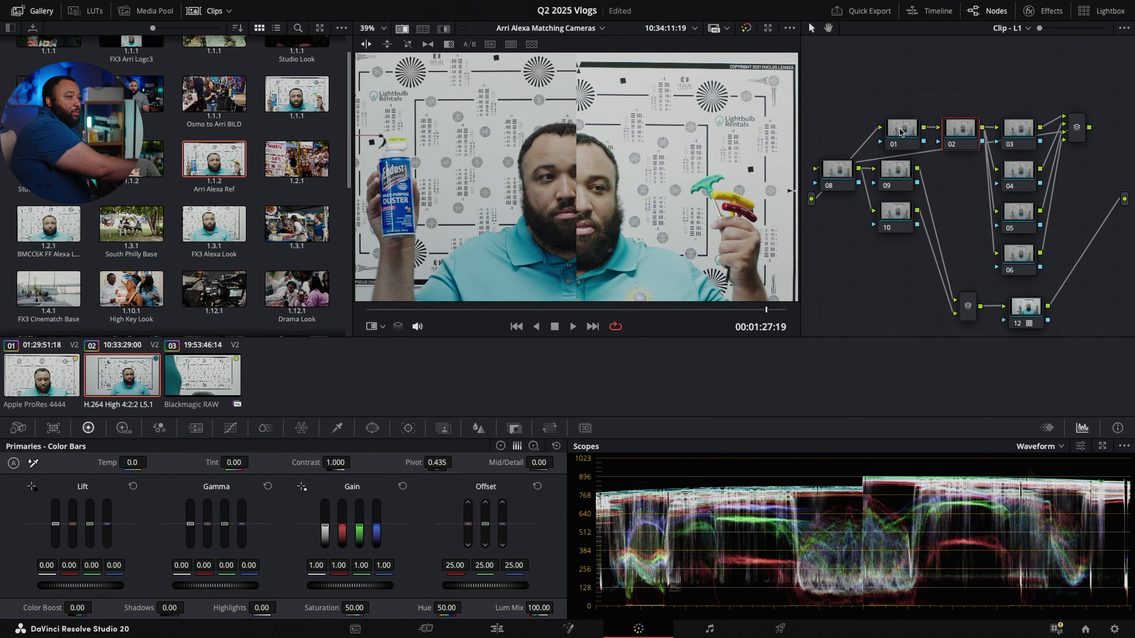
Step: Label node 02 CST and apply the Color Space Transform effect to it
right_click(969, 130)
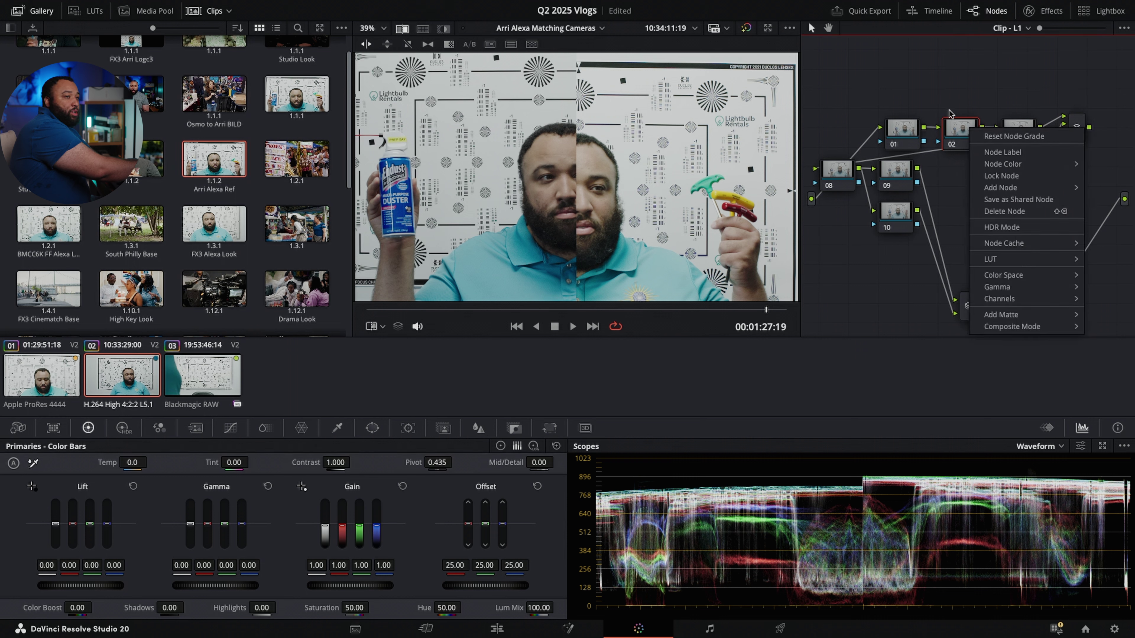
click(979, 152)
text(CST)
key(Return)
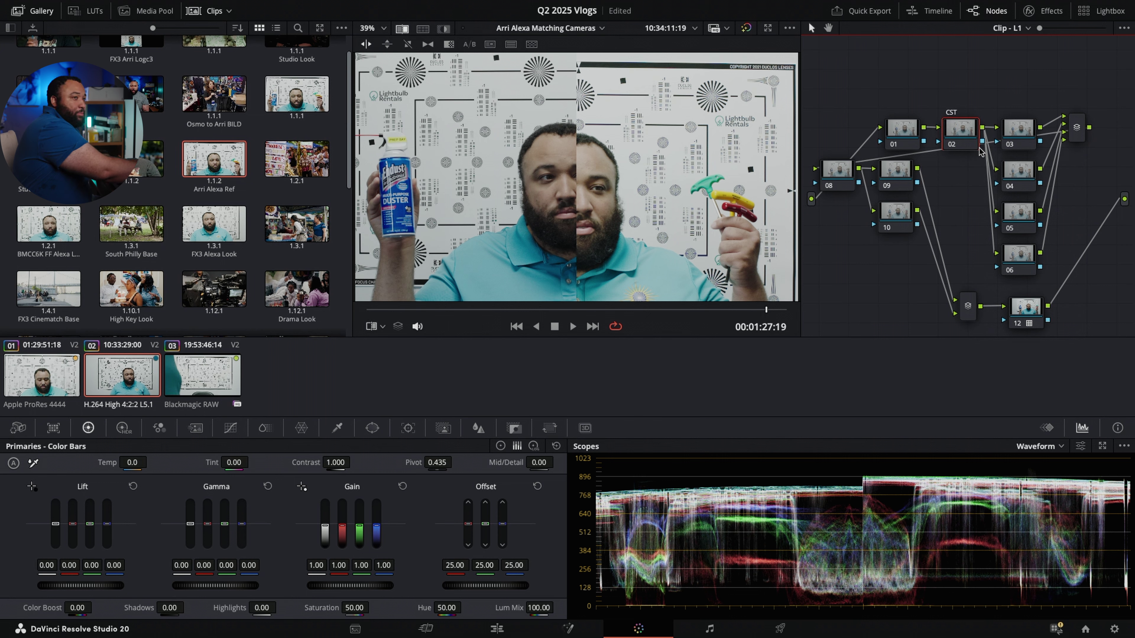
click(1044, 11)
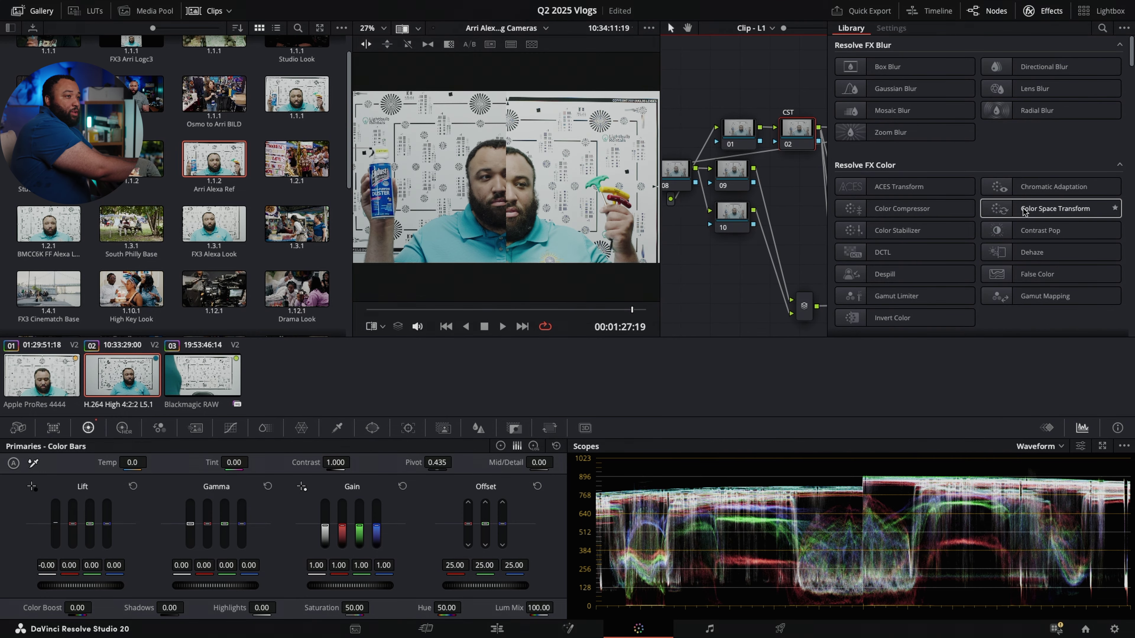
drag(1027, 208, 797, 130)
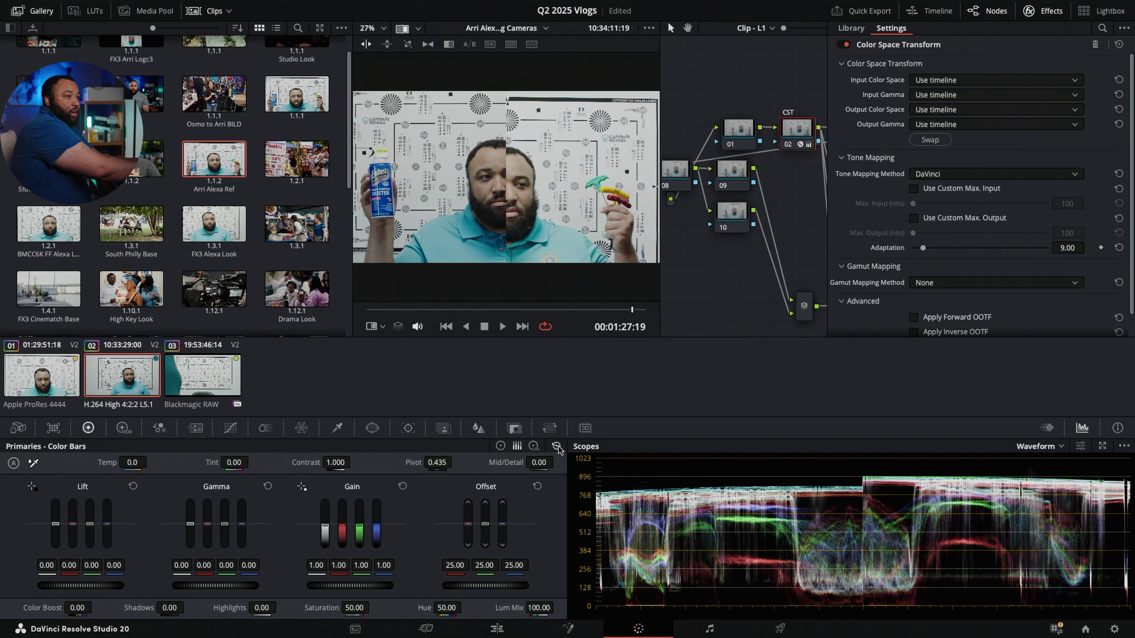
Step: Set the Color Space Transform's input color space to Sony S-Gamut3.Cine
click(1050, 110)
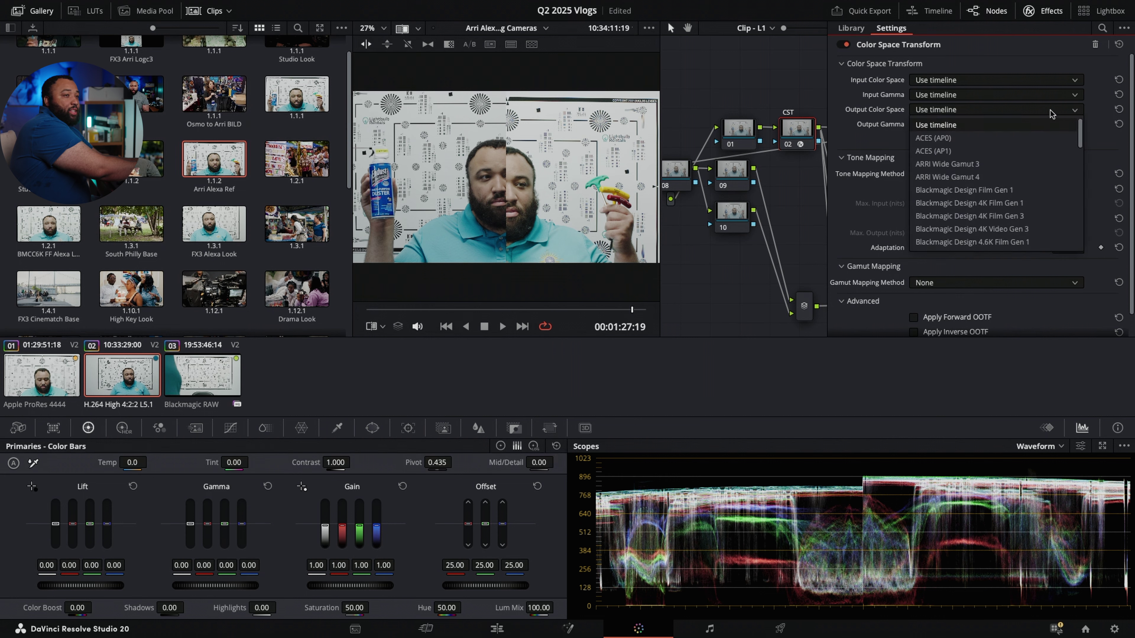
click(1073, 92)
click(1079, 77)
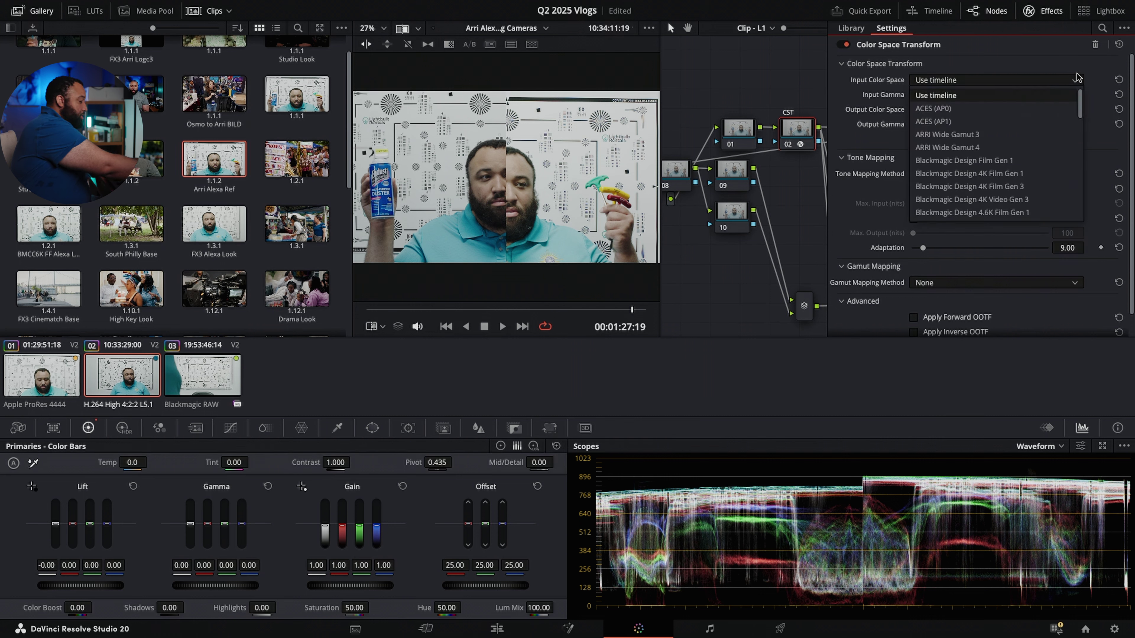
key(s)
key(Down)
key(Down)
key(Down)
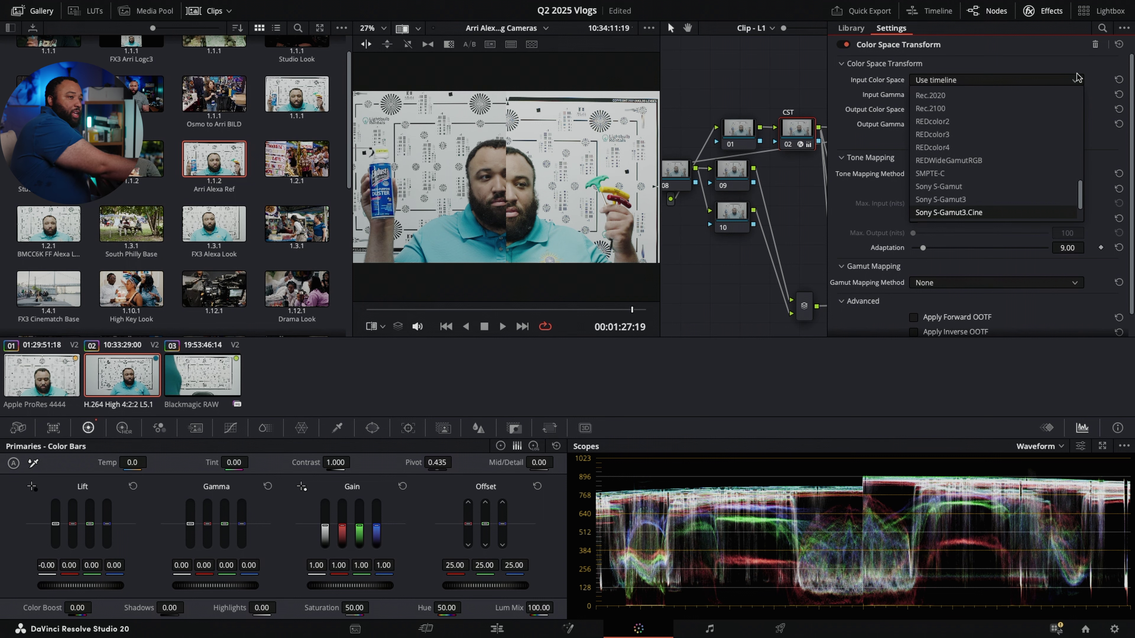
key(Return)
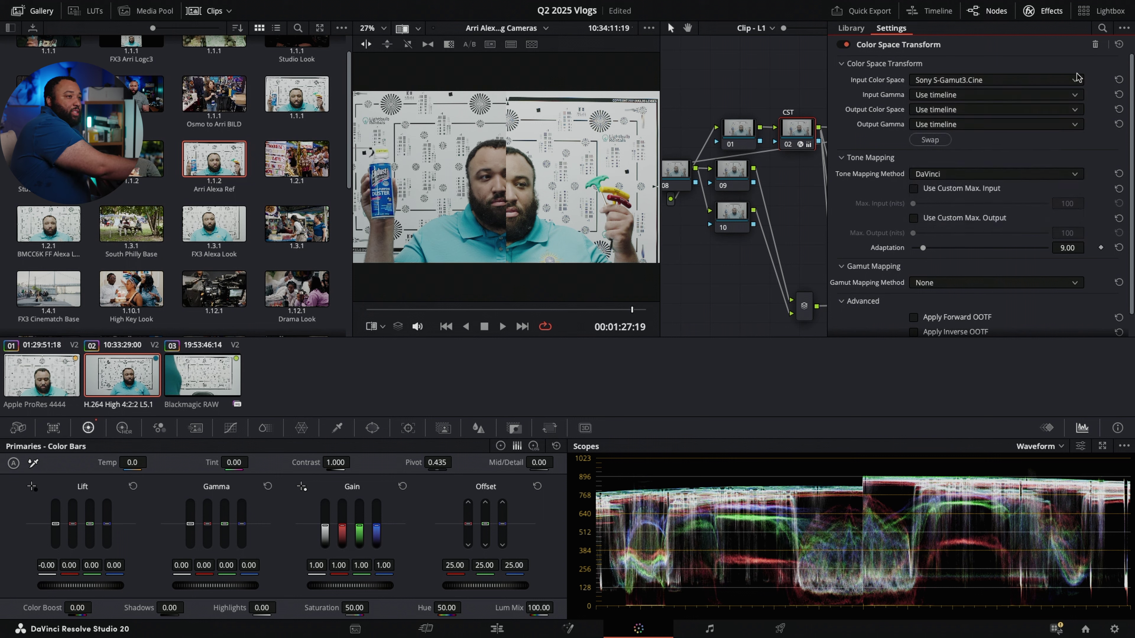
Step: Set the Color Space Transform's input gamma to Sony S-Log3
click(1040, 94)
key(s)
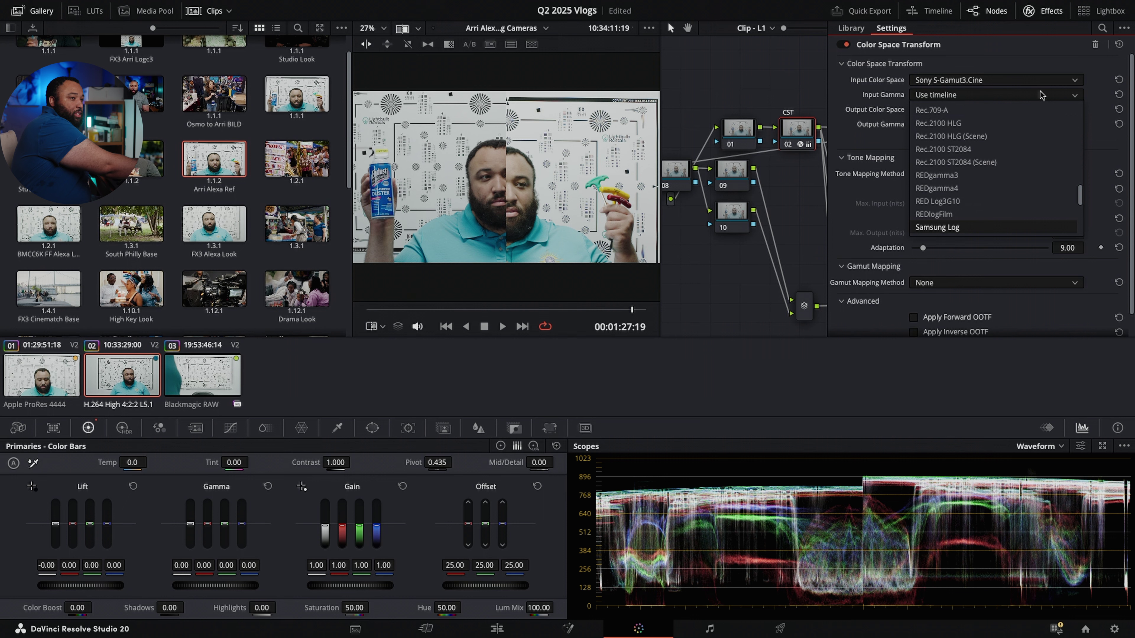
key(Down)
key(Down)
key(Down)
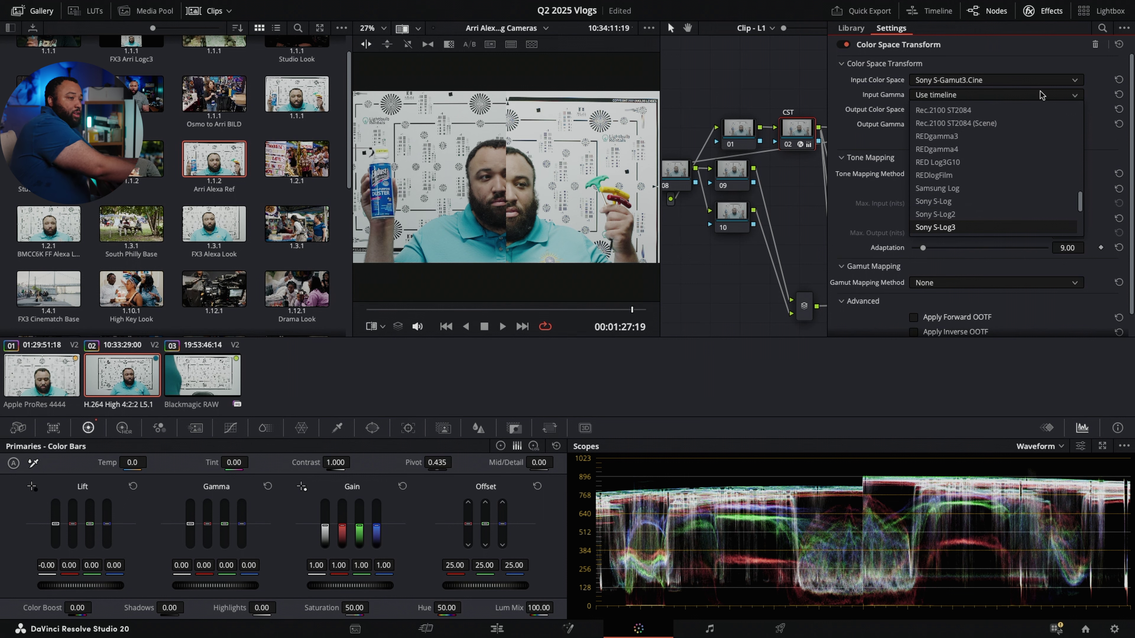
key(Return)
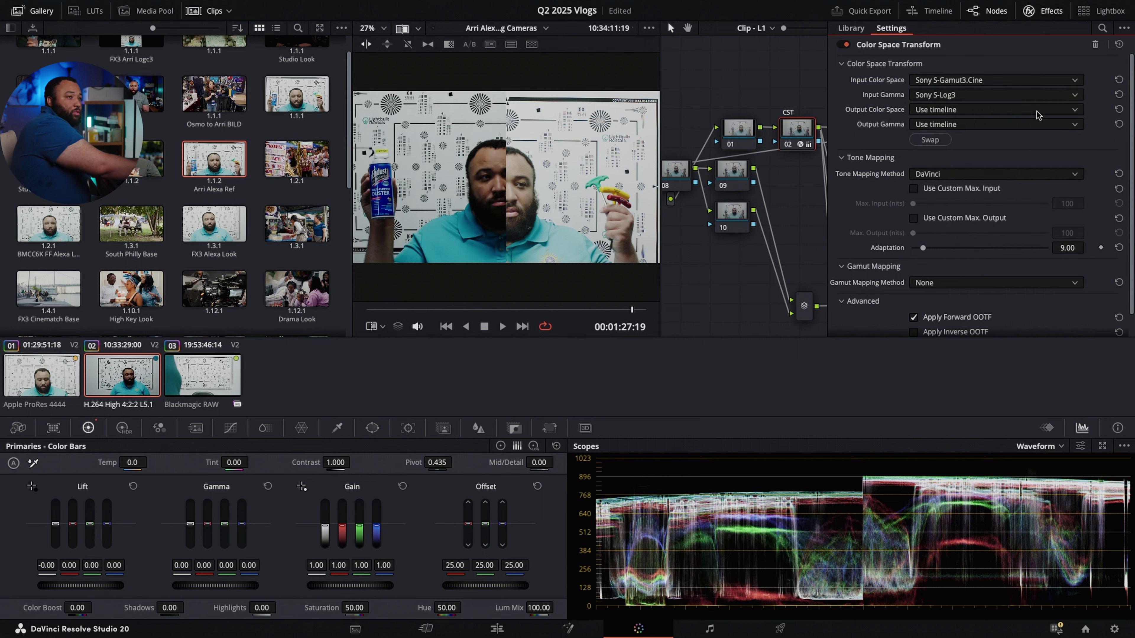
Step: Set the Color Space Transform's output color space to ARRI Wide Gamut 3 and its output gamma to ARRI LogC3
click(1037, 111)
key(a)
key(r)
key(Return)
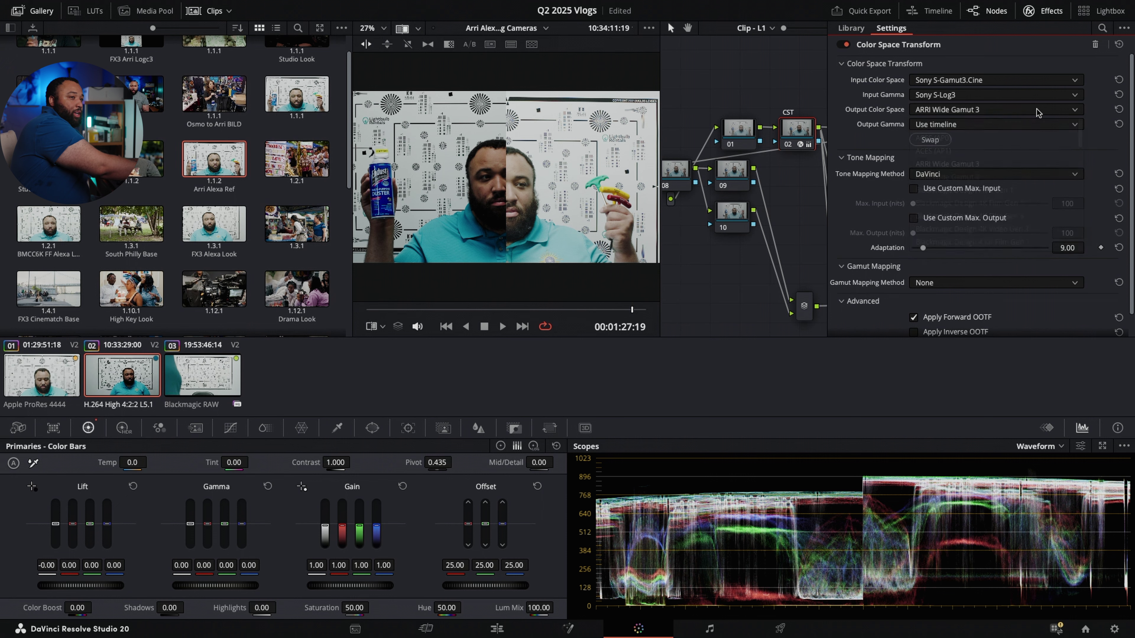
click(1035, 124)
key(a)
key(r)
key(Return)
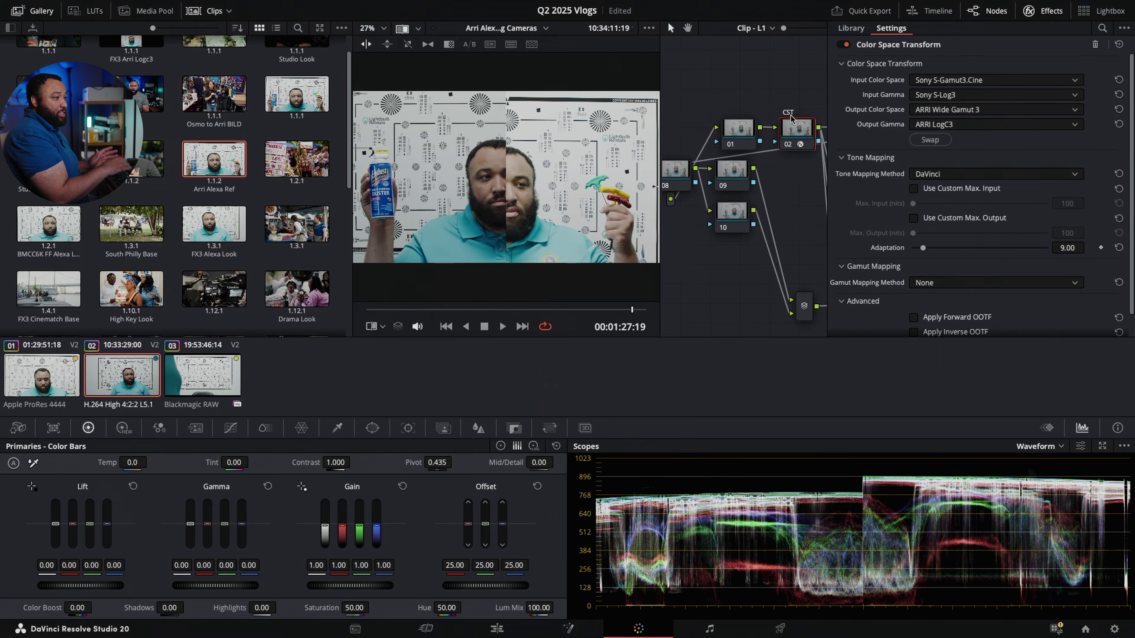
click(1043, 10)
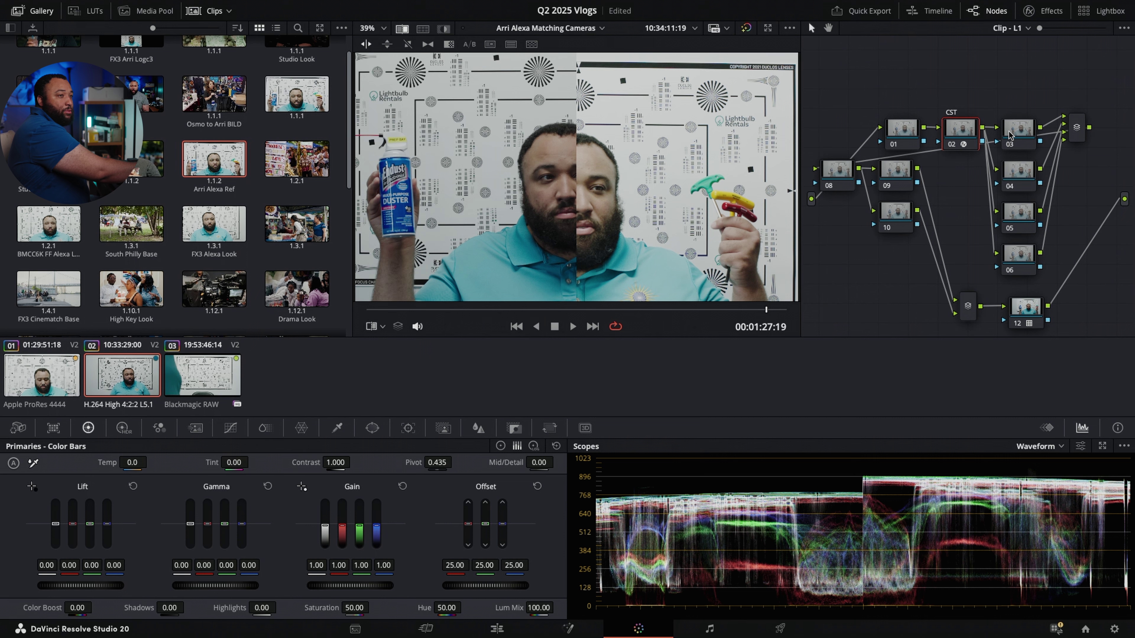
Step: Switch the primary controls to color wheels for node 03 and label that node Primaries
click(1023, 132)
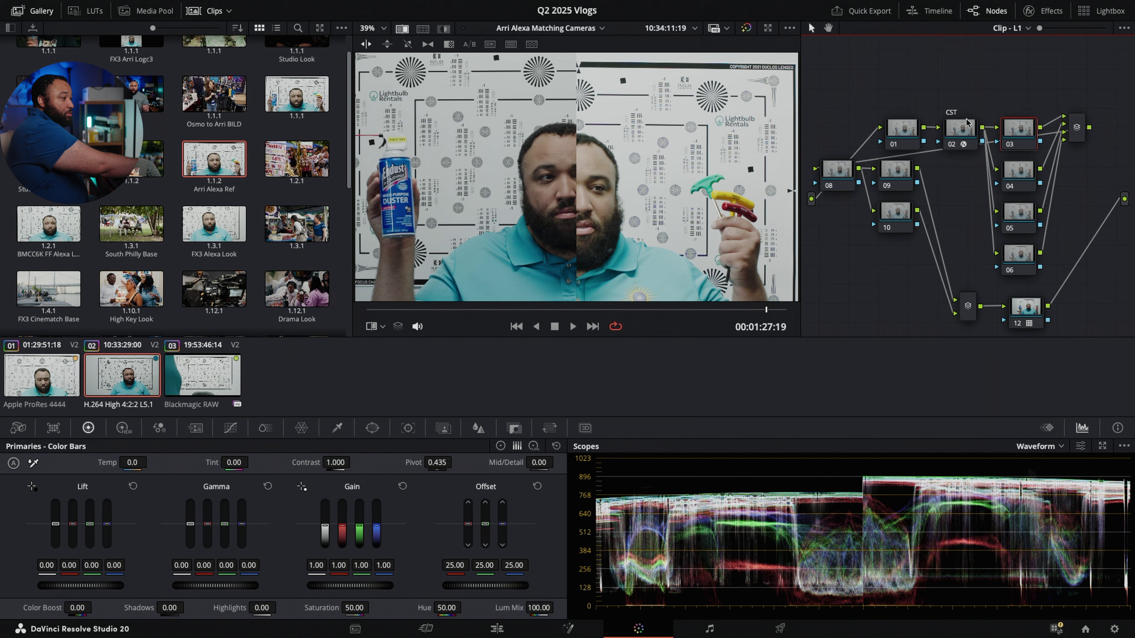
click(500, 446)
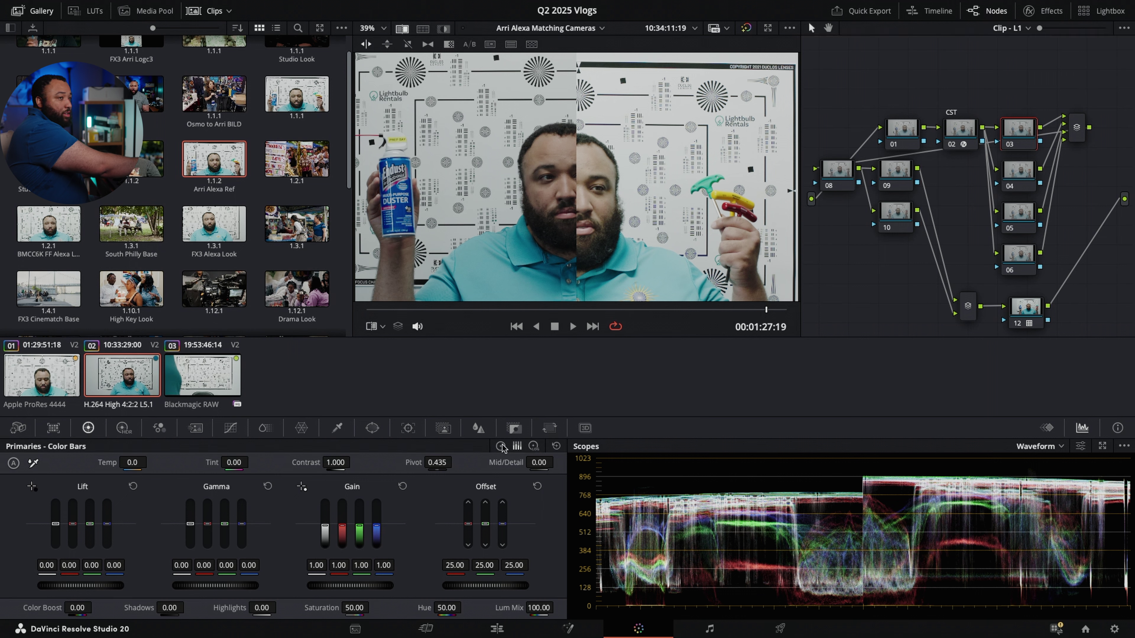
right_click(1011, 134)
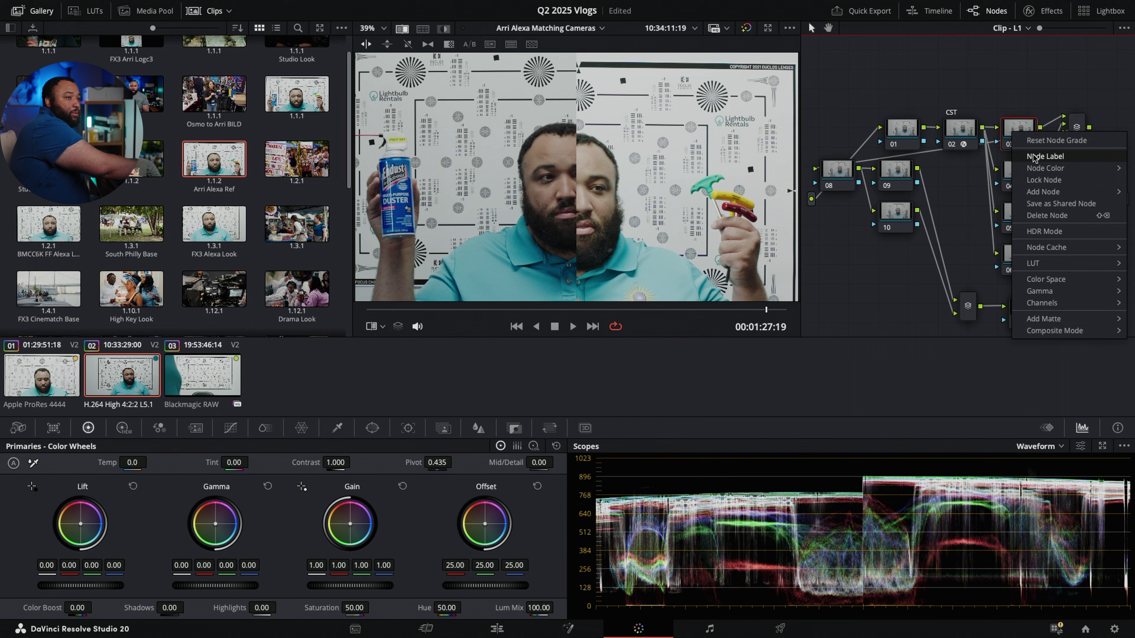
click(1028, 155)
text(Primaries)
key(Return)
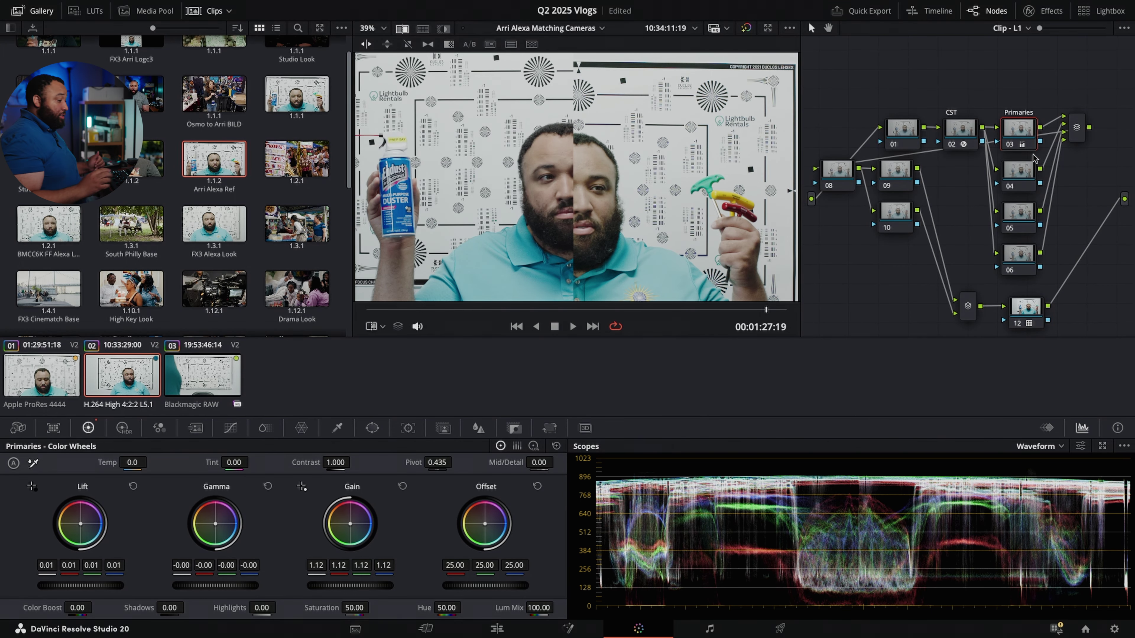
Step: Save the project and label node 04 Balance
key(shift+apostrophe)
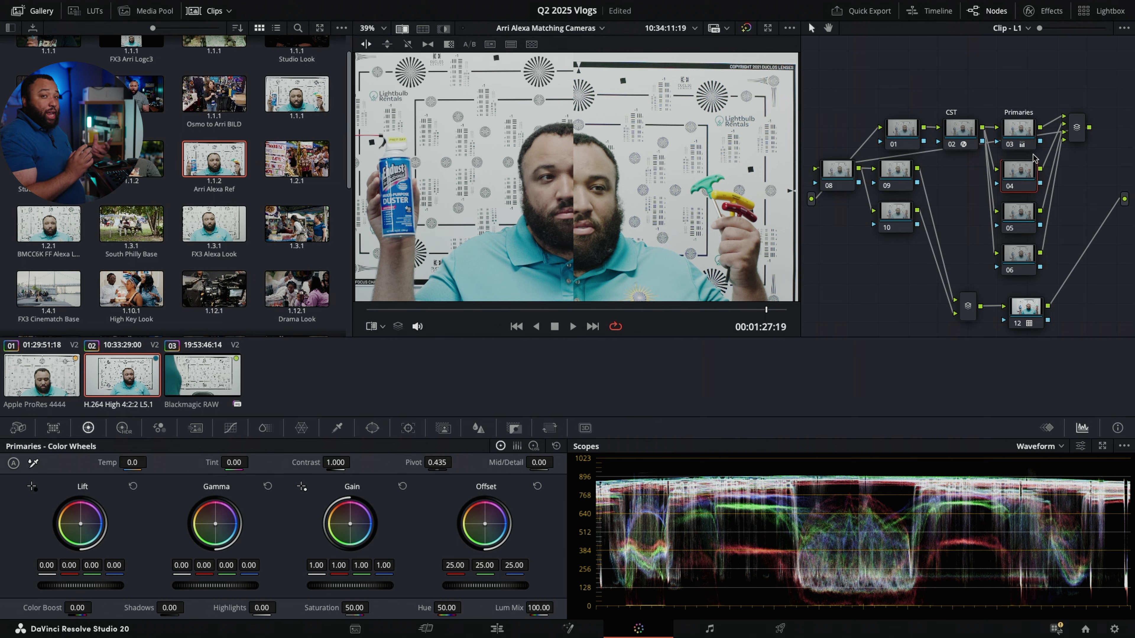
key(ctrl+s)
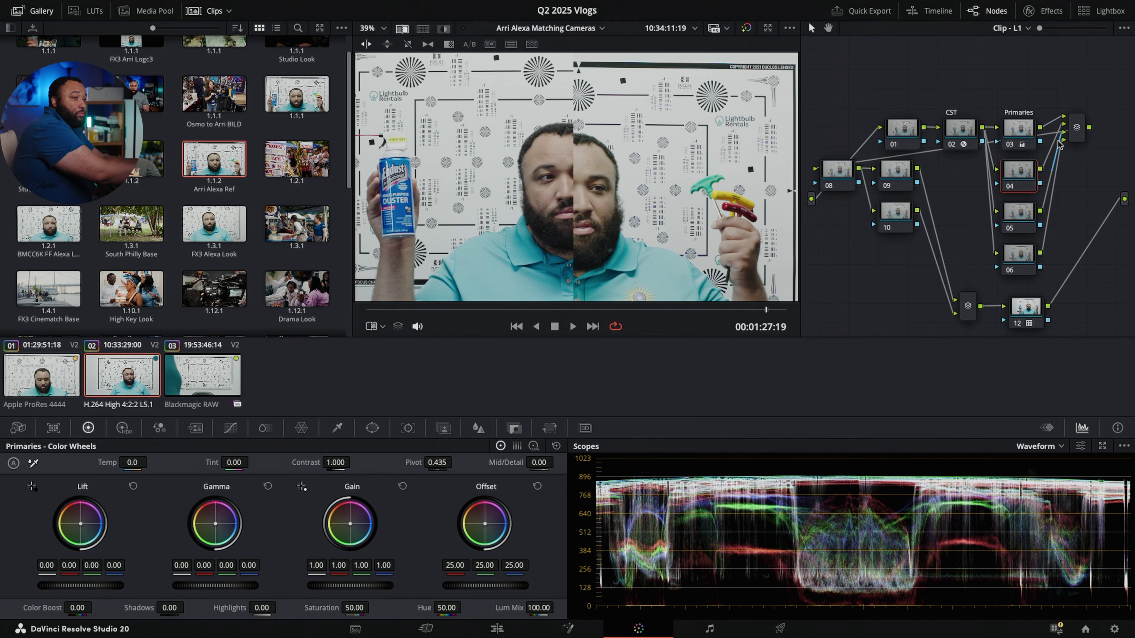
right_click(1030, 181)
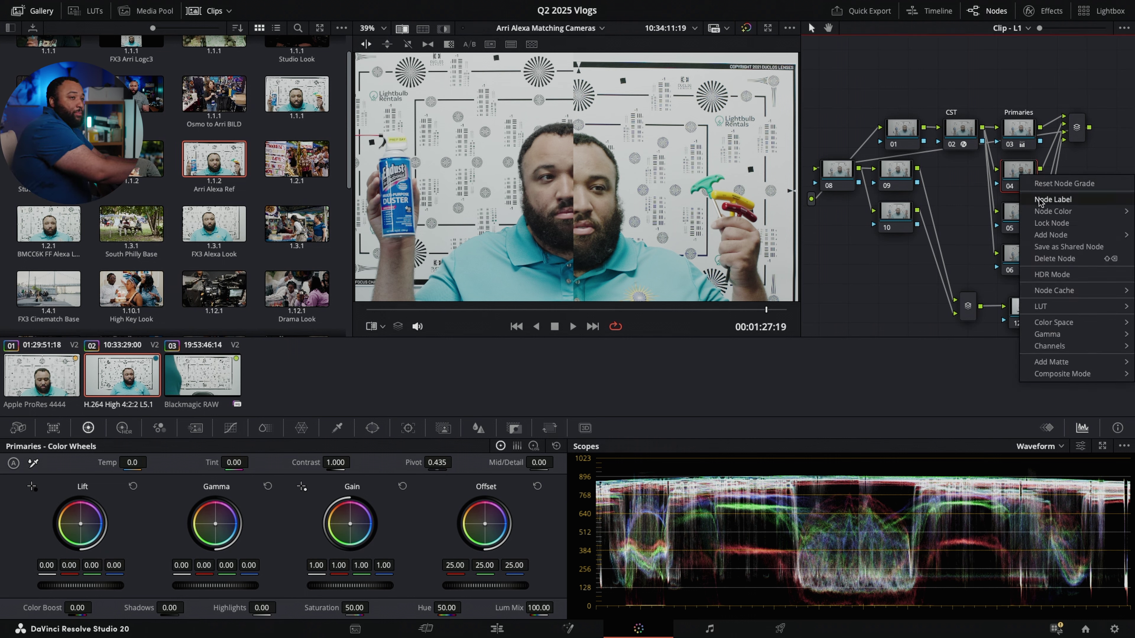
click(1040, 201)
text(Balance)
key(Return)
Step: Set the gamma of the Balance node to Linear
right_click(1023, 182)
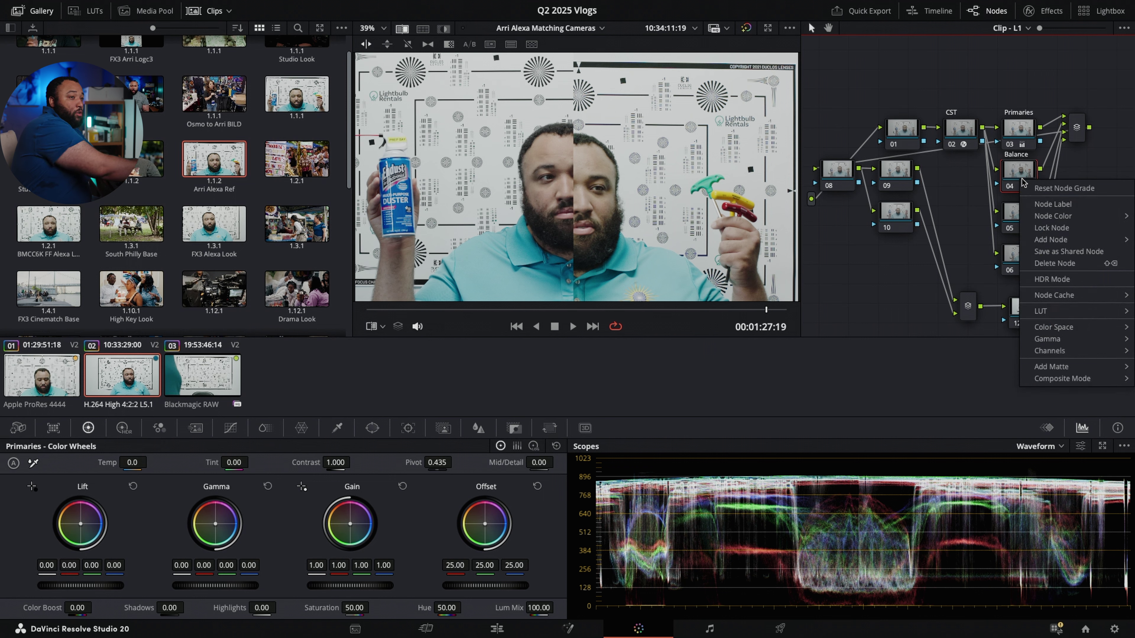
mouse_move(1056, 344)
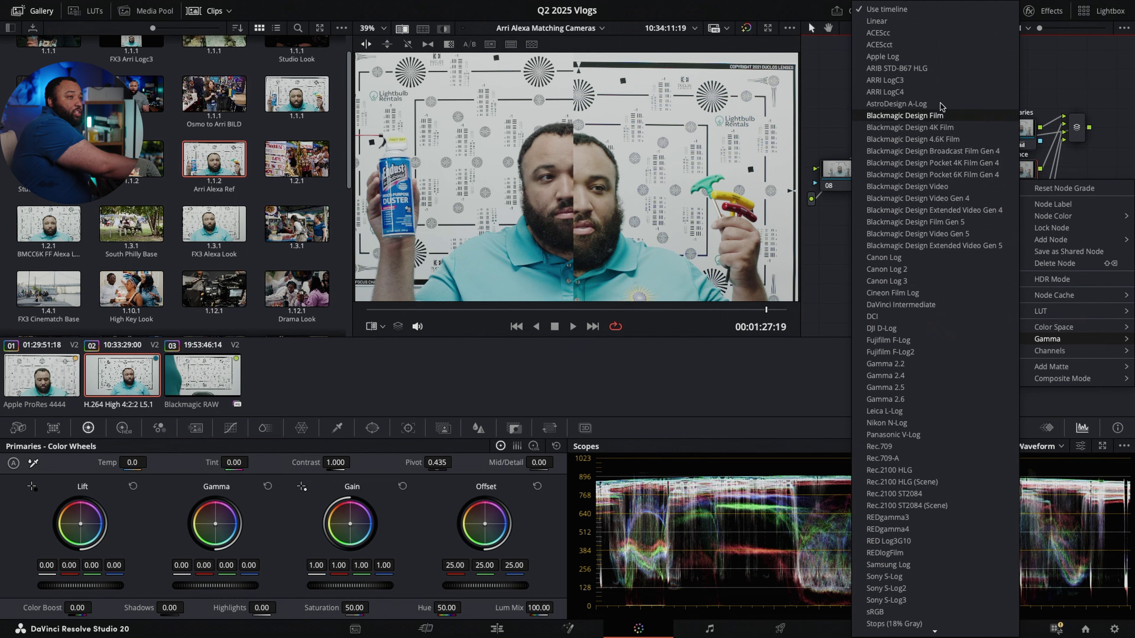
click(901, 21)
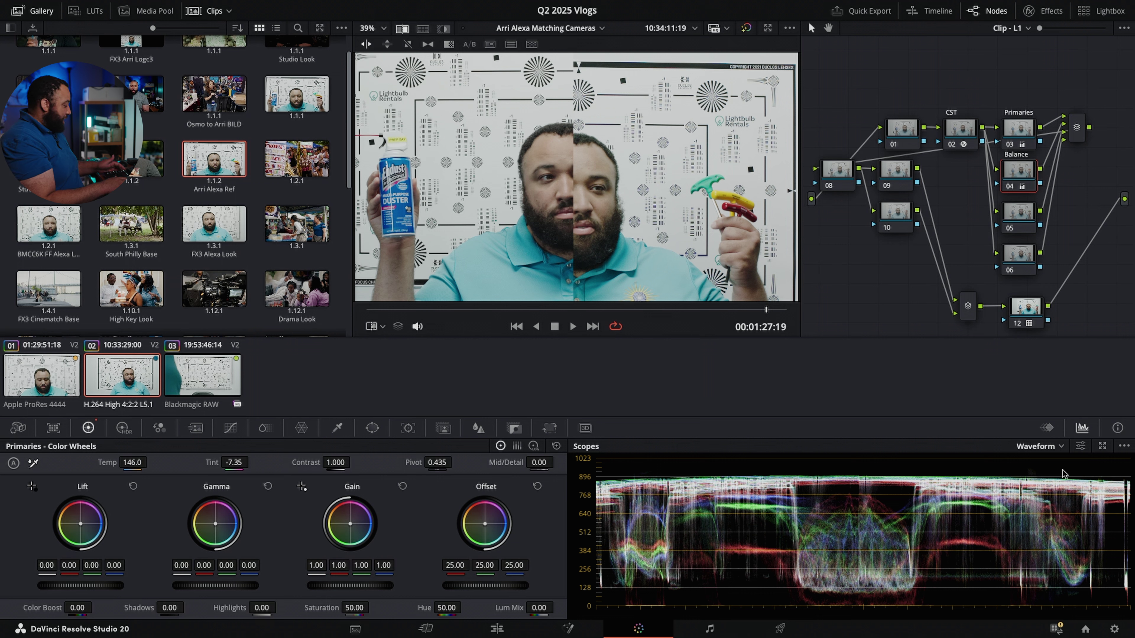
Step: Show the HDR color wheels for node 05 and switch the viewer overlay to Qualifier for sampling the skin
key(shift+semicolon)
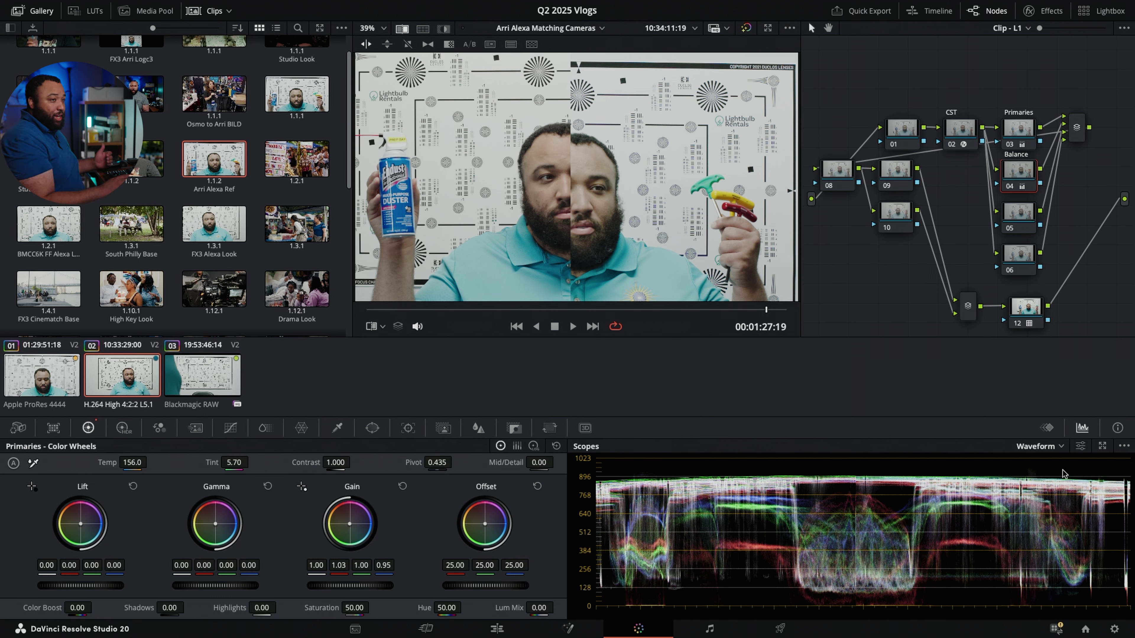
key(shift+apostrophe)
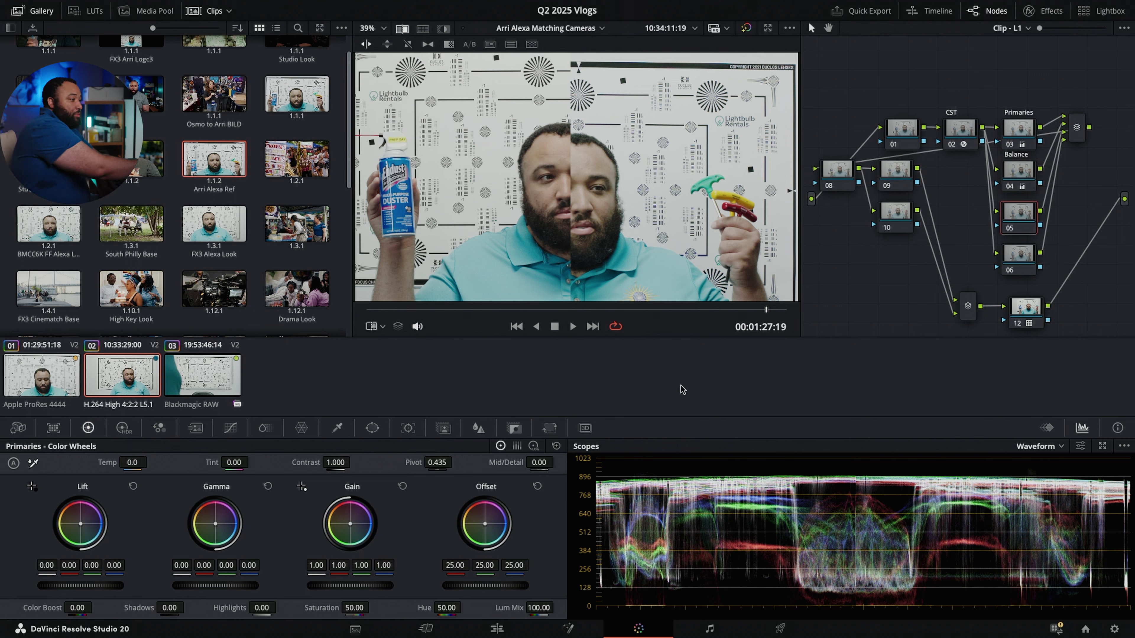
click(120, 432)
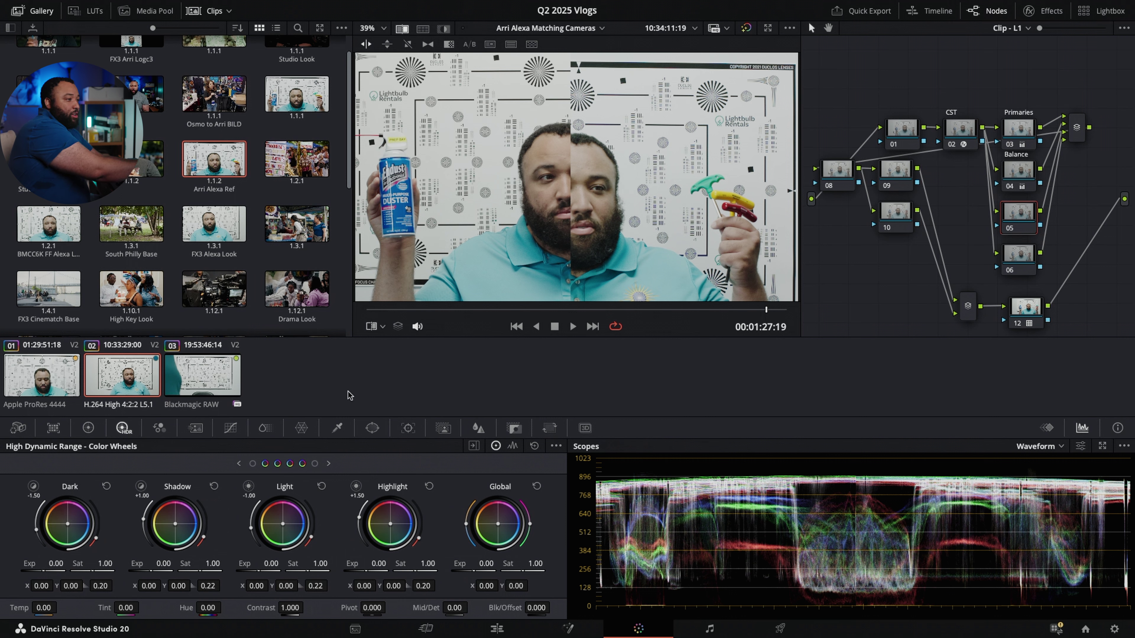
click(383, 327)
click(393, 363)
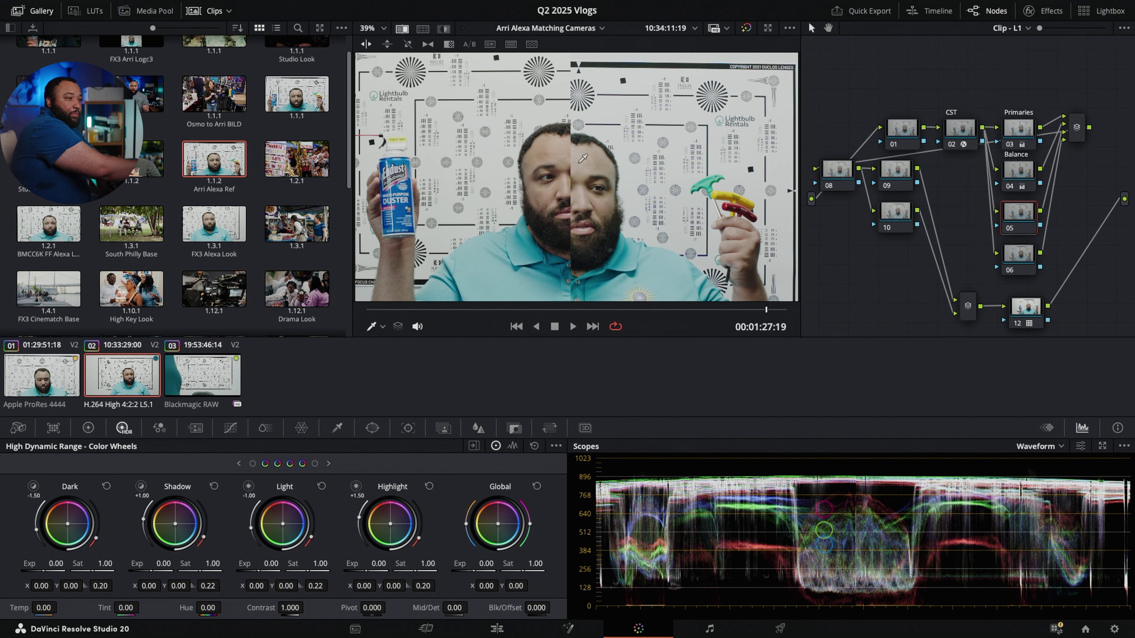
Step: Label node 05 HDR and bring the Specular zone into view among its HDR wheels
right_click(1011, 219)
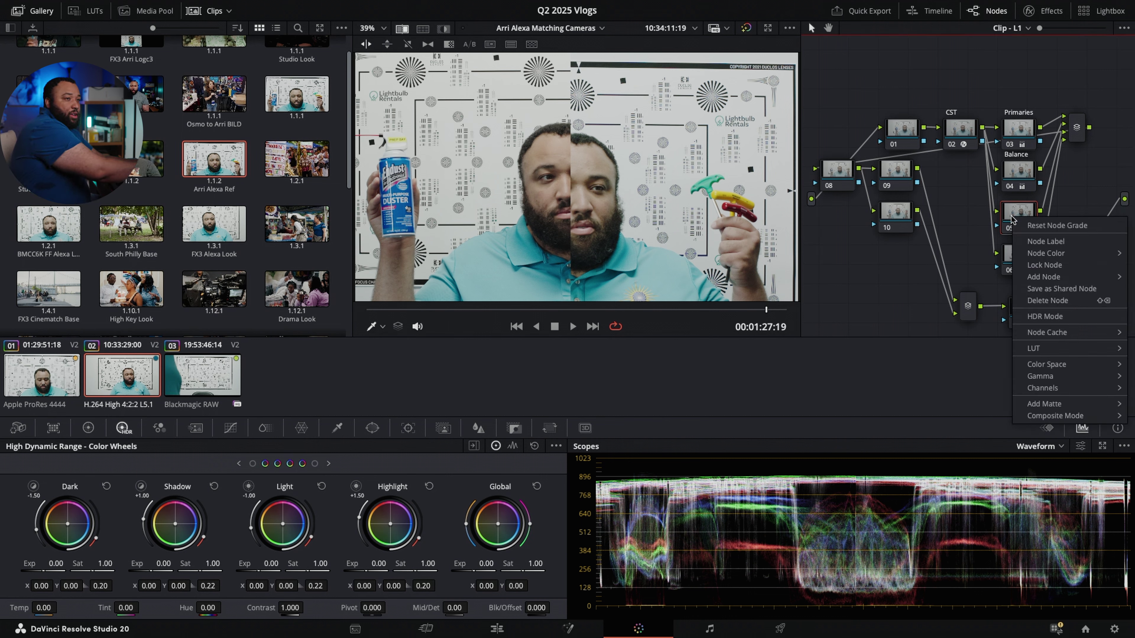
click(1035, 242)
text(HDR)
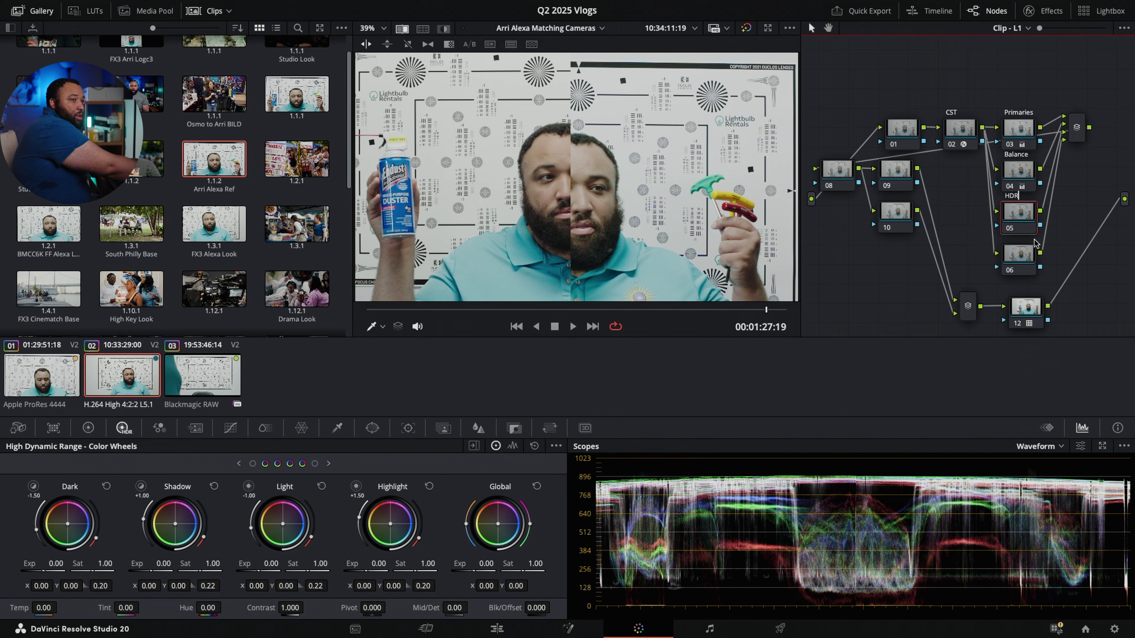
key(Return)
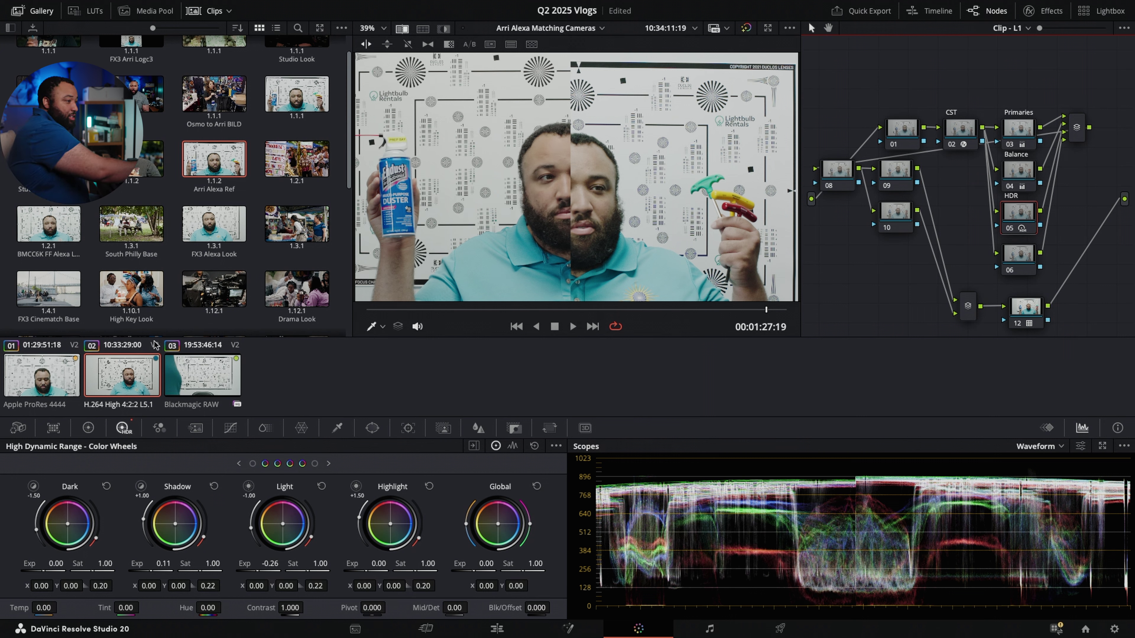
click(315, 464)
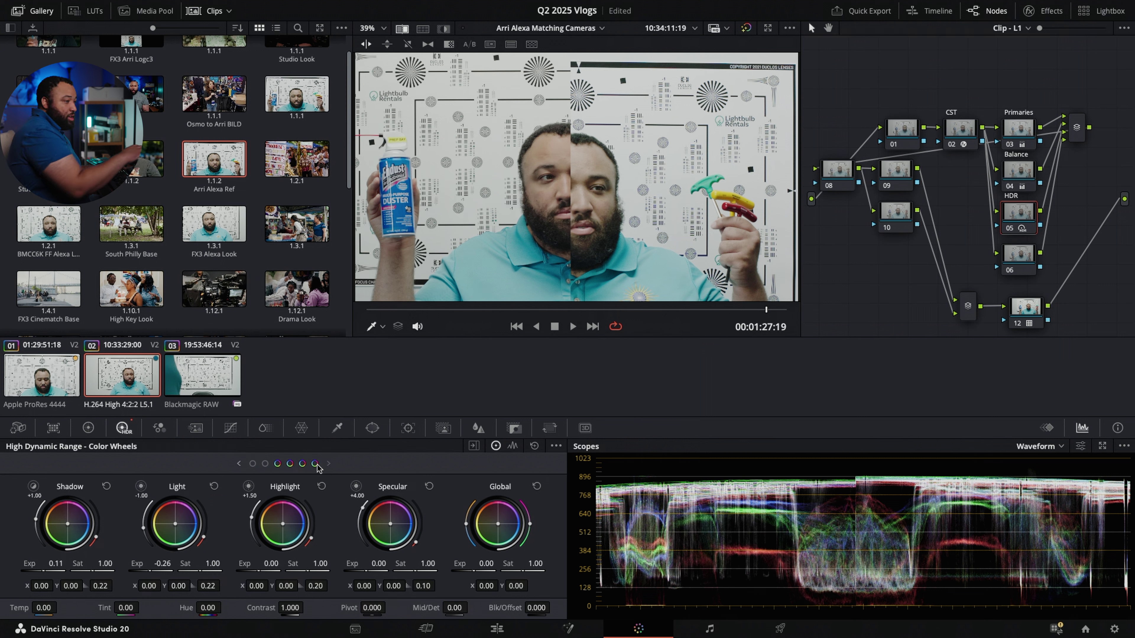
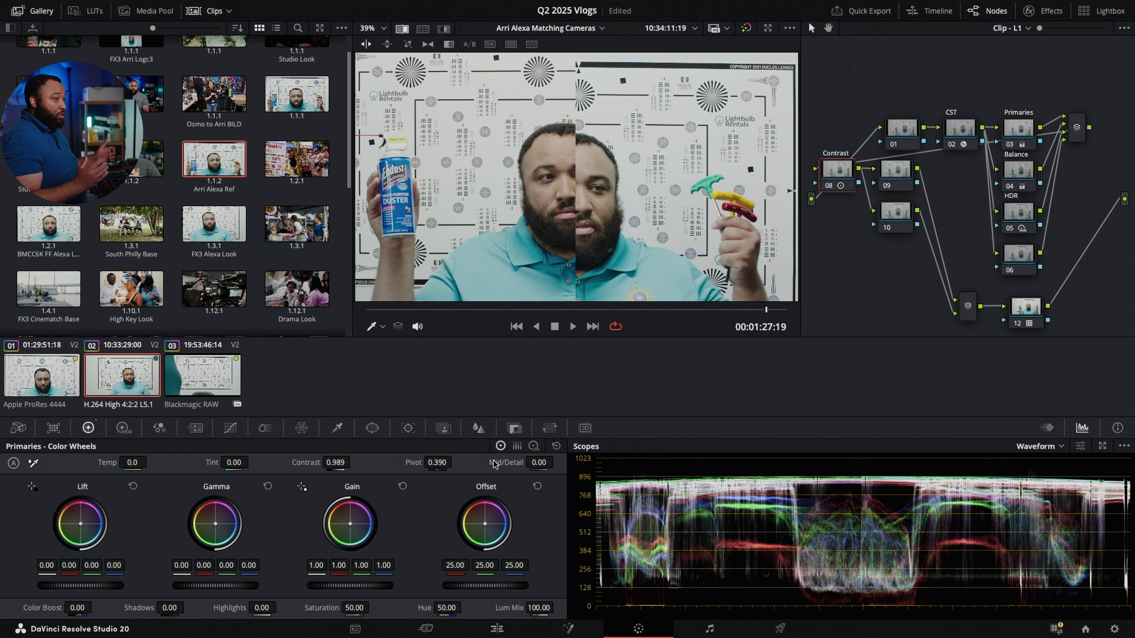
Step: Label node 09 sub sat and open the ColorSlice controls for it
key(ctrl+shift+apostrophe)
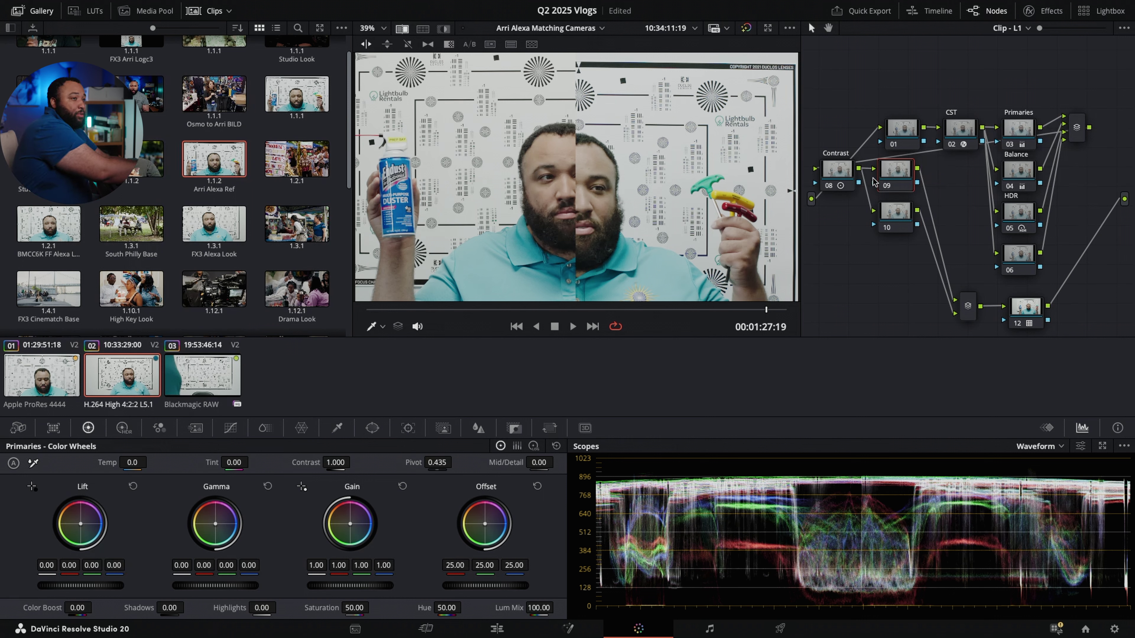
right_click(890, 180)
click(910, 200)
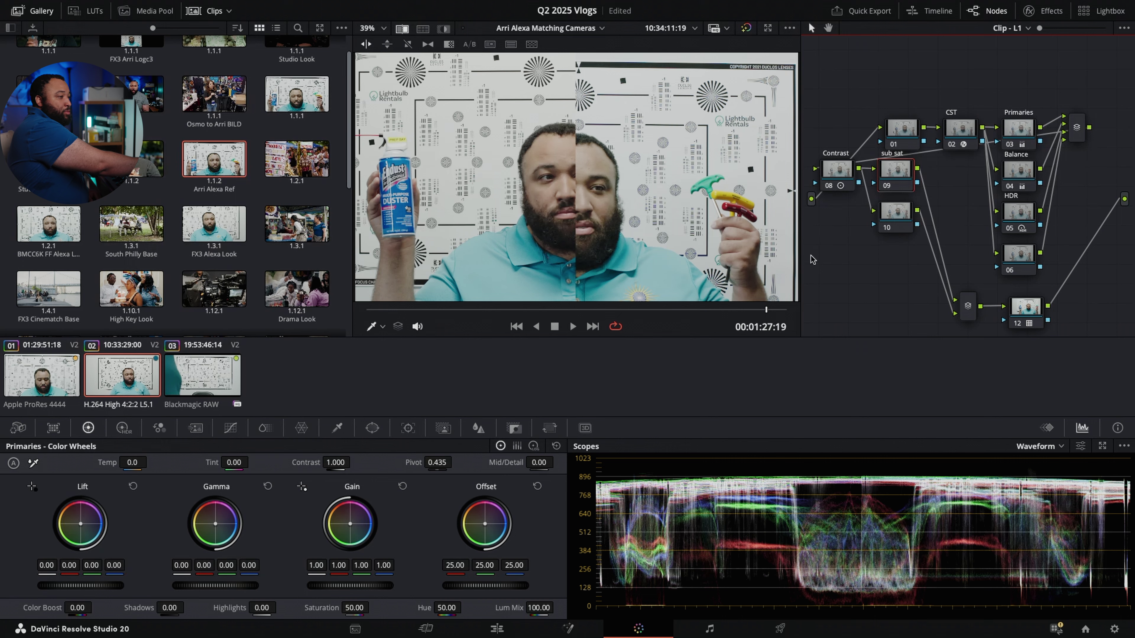
click(266, 428)
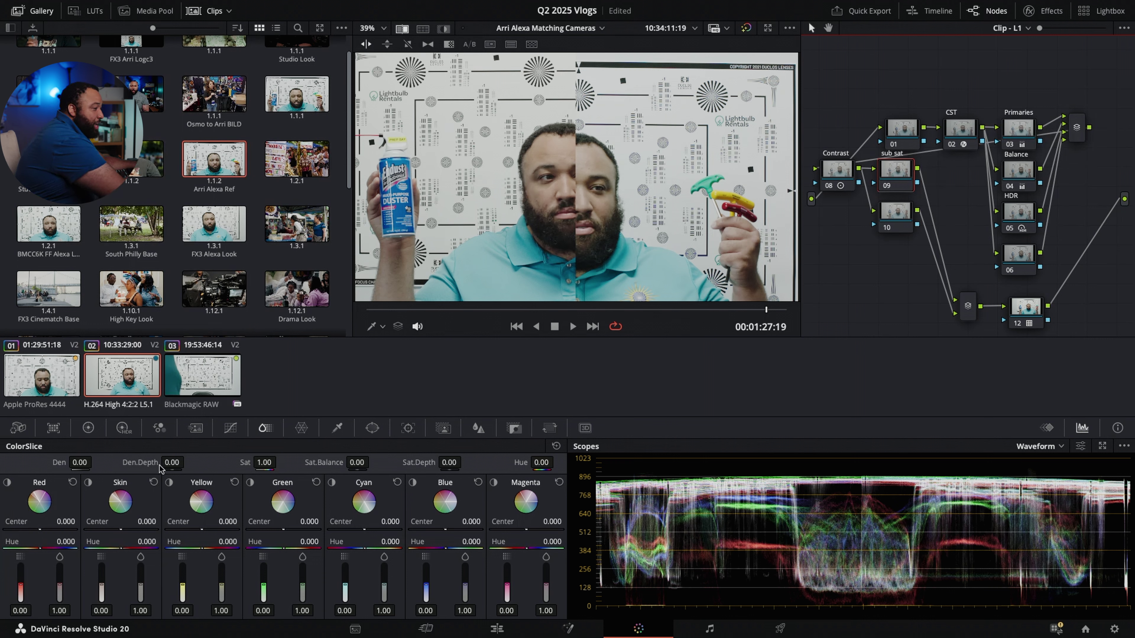
Step: Change the scope type to check the colors on the vectorscope, and close the floating Scopes window
click(1053, 447)
click(1052, 486)
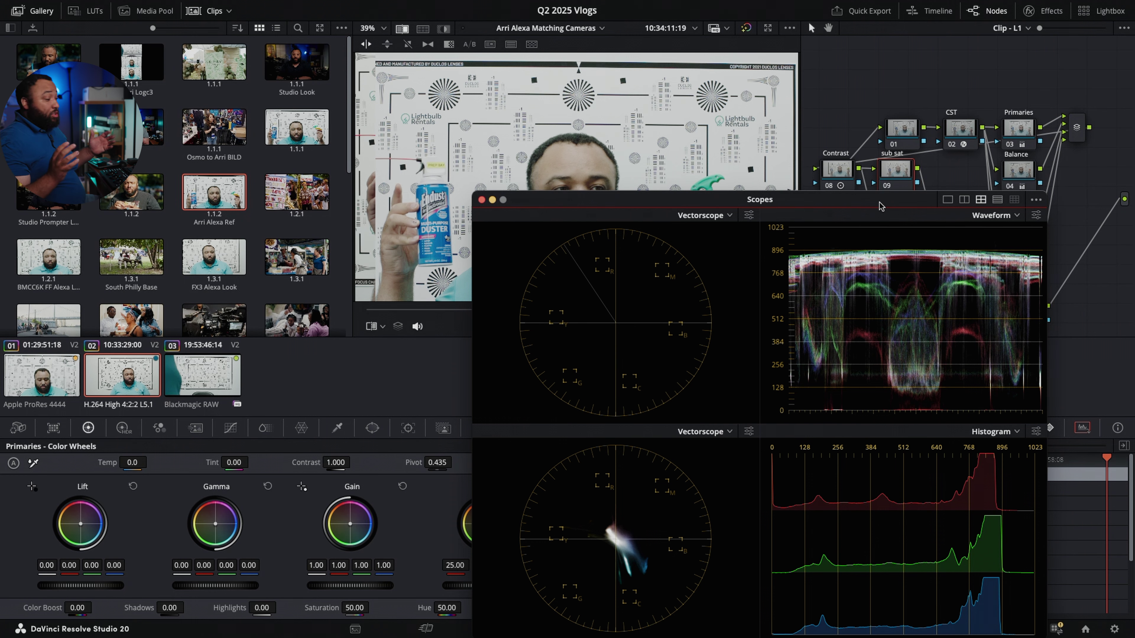
key(super+shift+w)
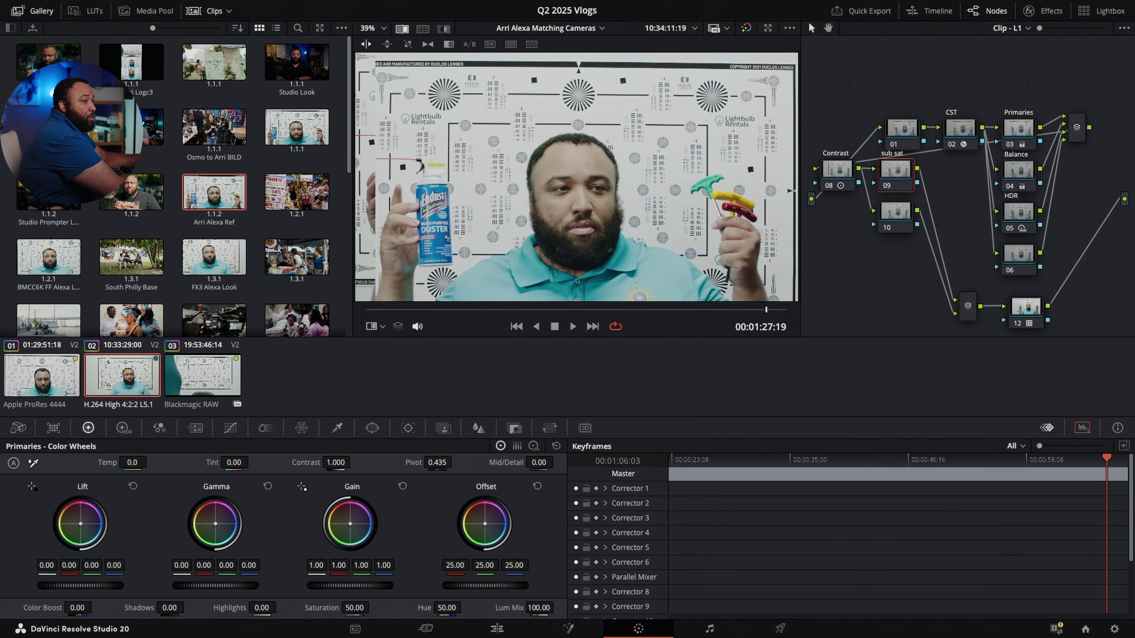
Step: Nudge the reference wipe in the viewer and grab a still with ColorSlice open for the sub sat node
drag(424, 211, 430, 210)
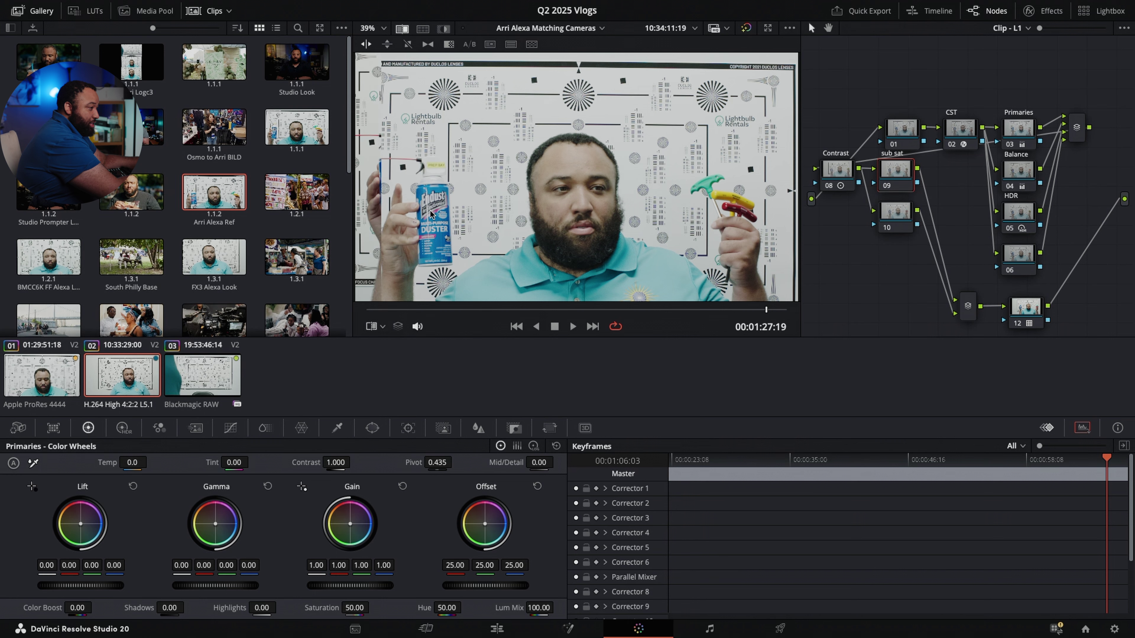
click(263, 432)
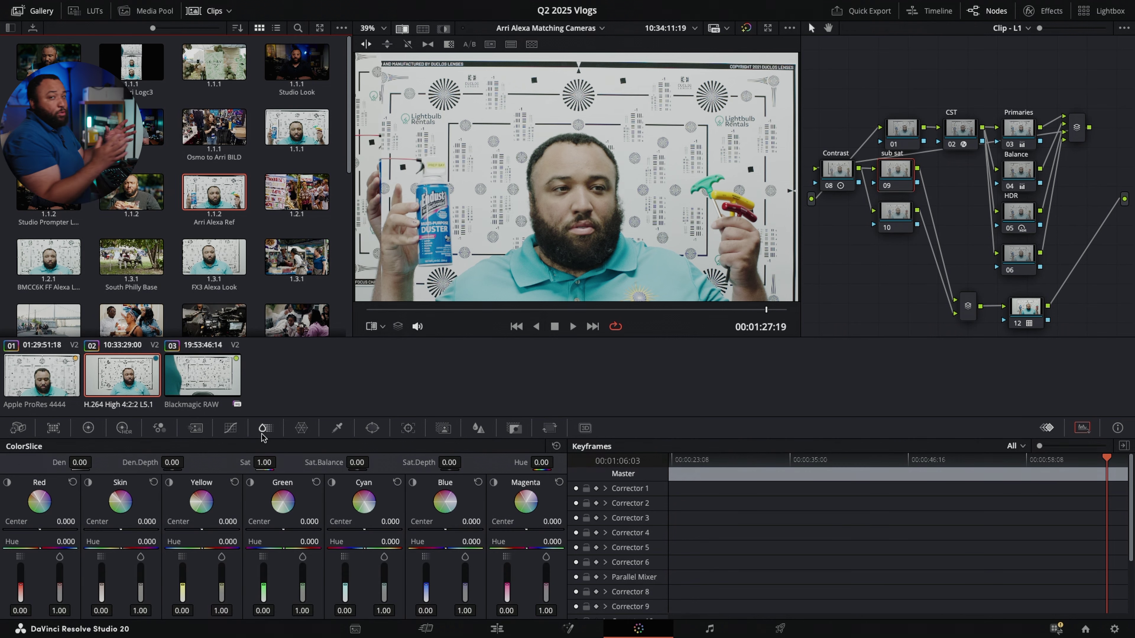
key(ctrl+alt+g)
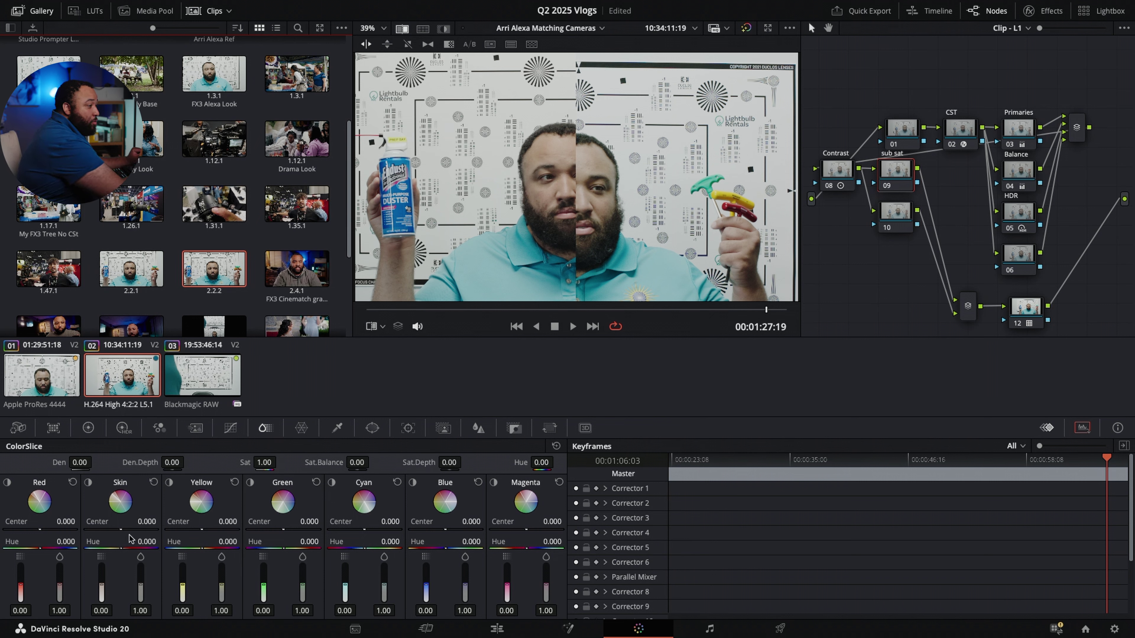
Step: Set the Skin hue in ColorSlice to -0.076, previewing the affected skin range with the reference wipe temporarily off
drag(121, 548, 120, 548)
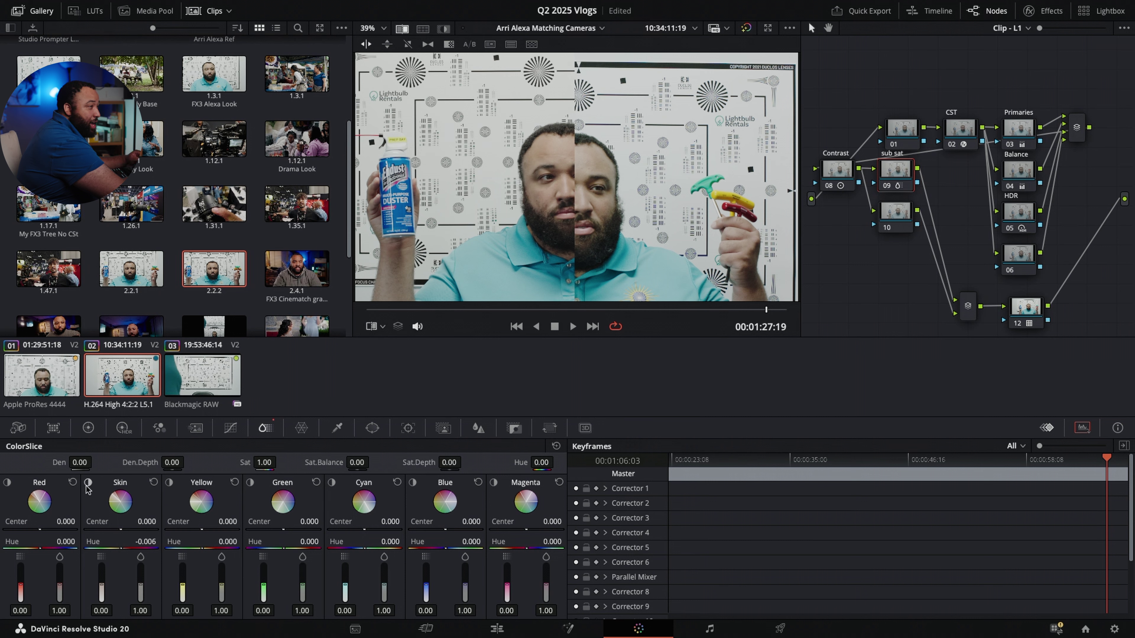
click(401, 29)
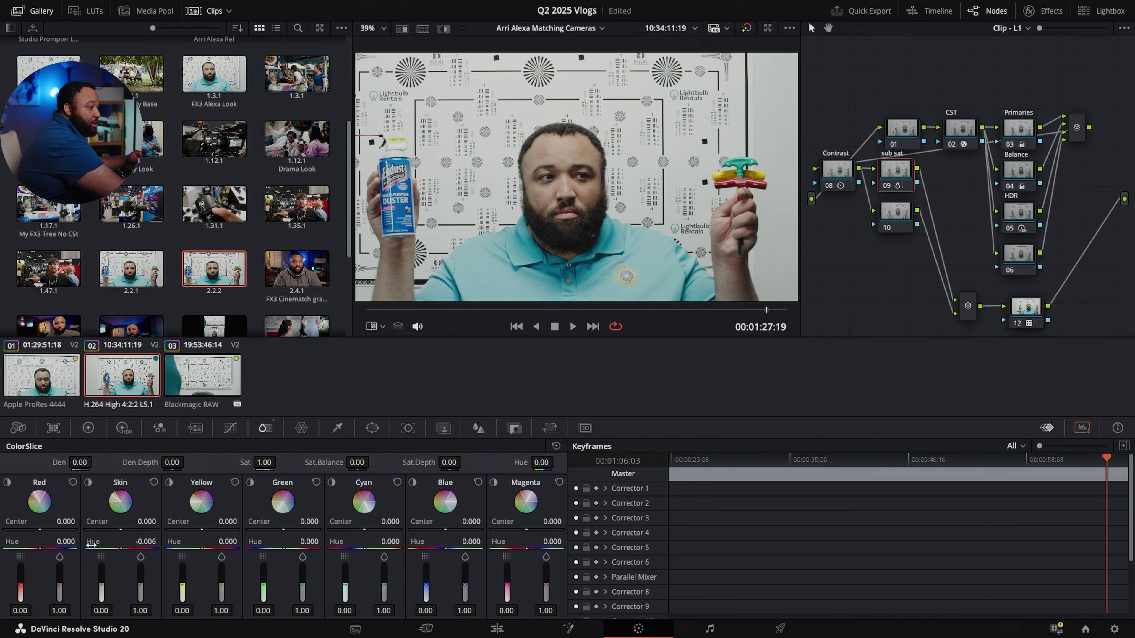
click(88, 482)
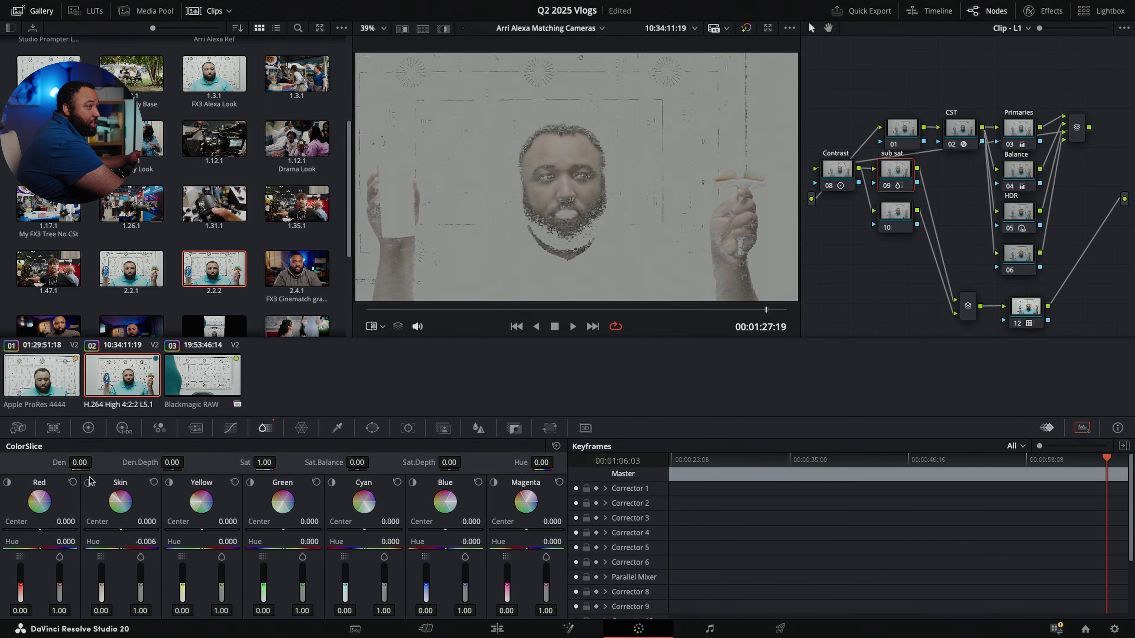
click(89, 482)
mouse_move(395, 3)
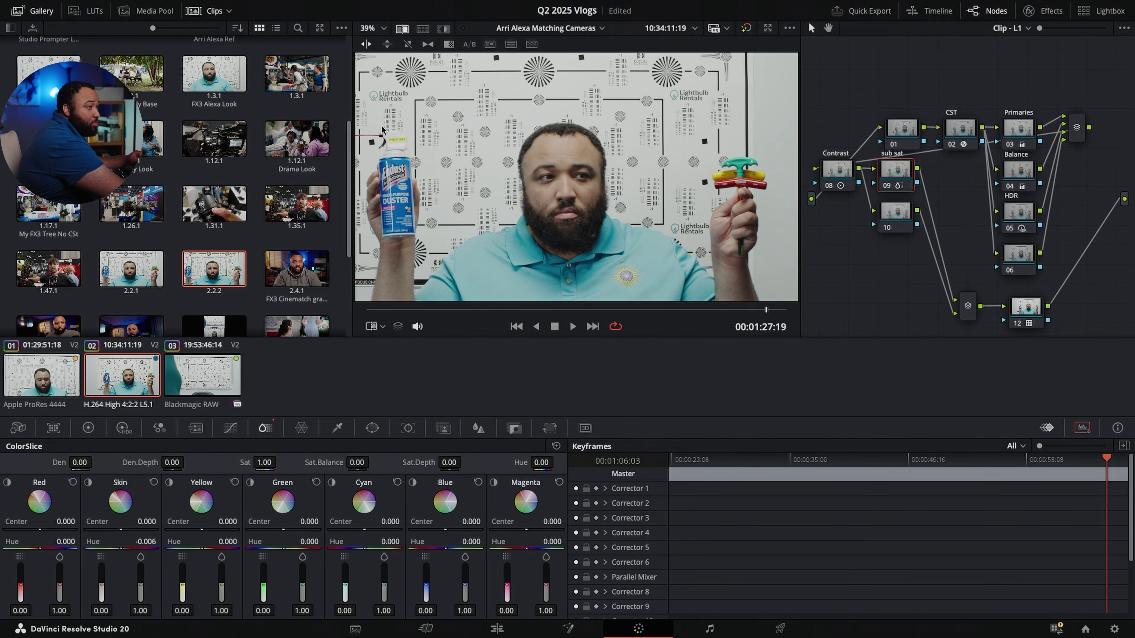
key(super+w)
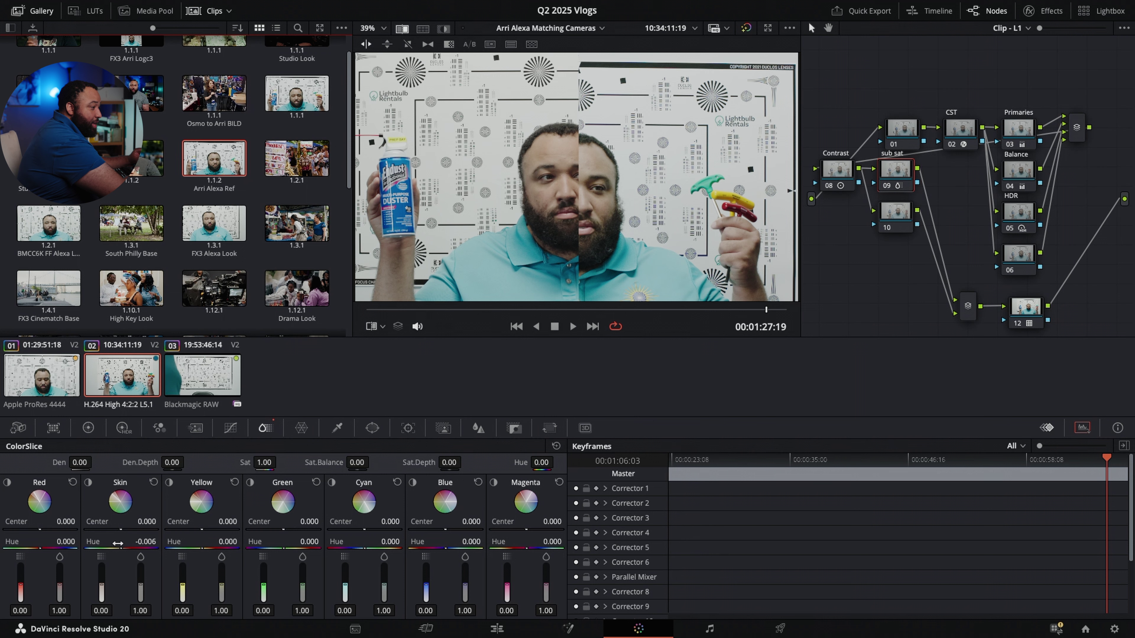
drag(121, 548, 117, 549)
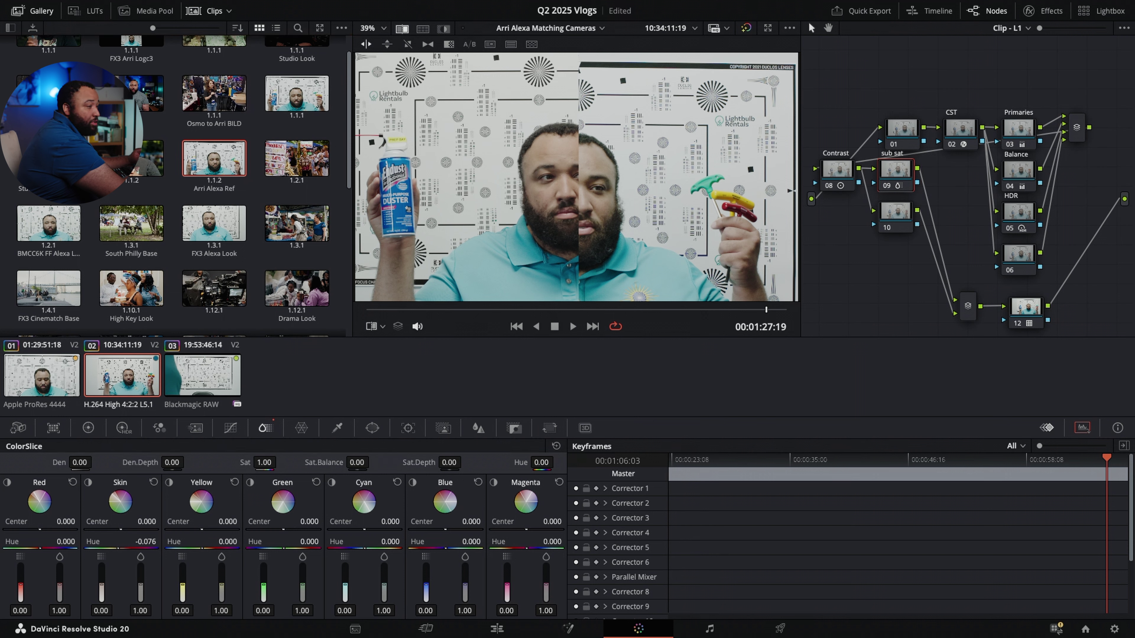